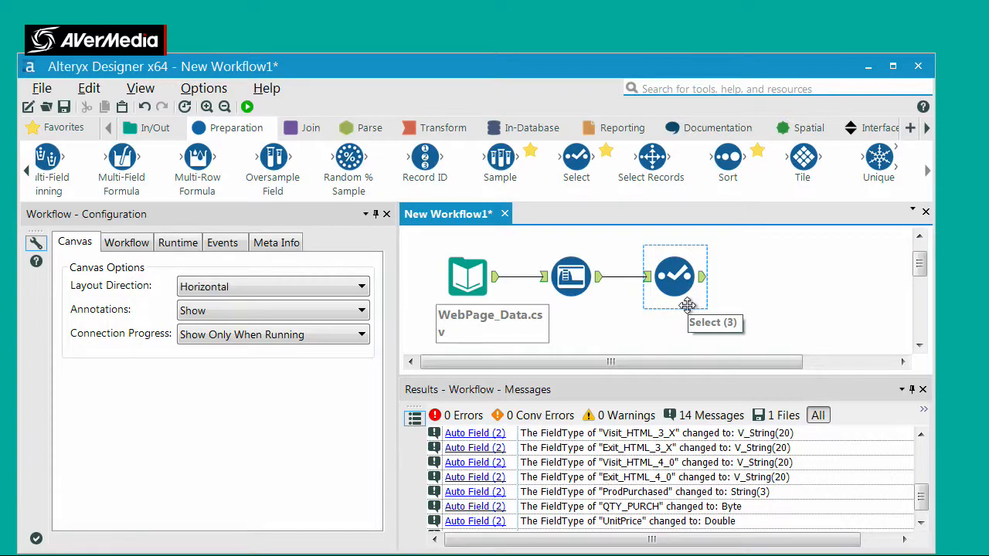
# Add a Filter tool to the canvas, connected to the output of the Select tool
pyautogui.click(609, 349)
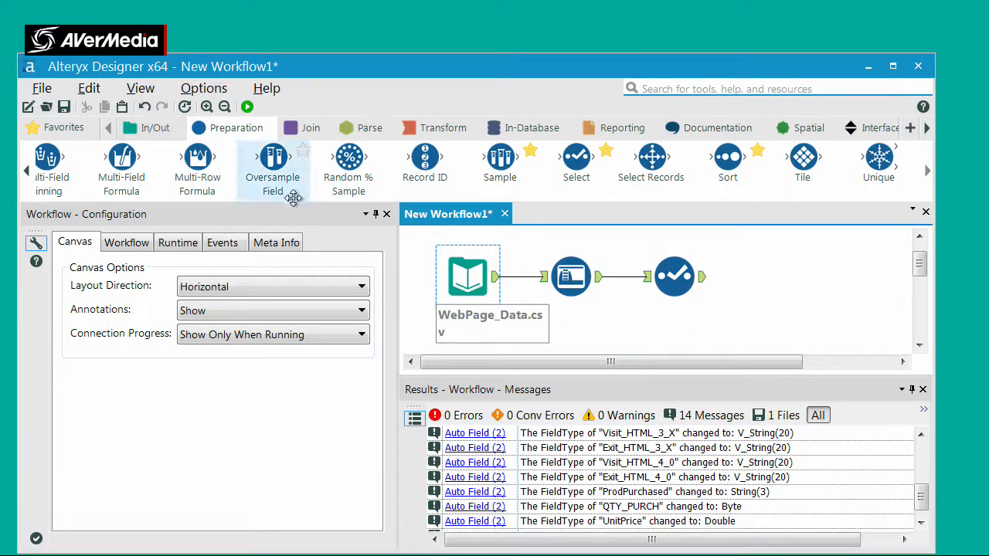
pyautogui.click(152, 132)
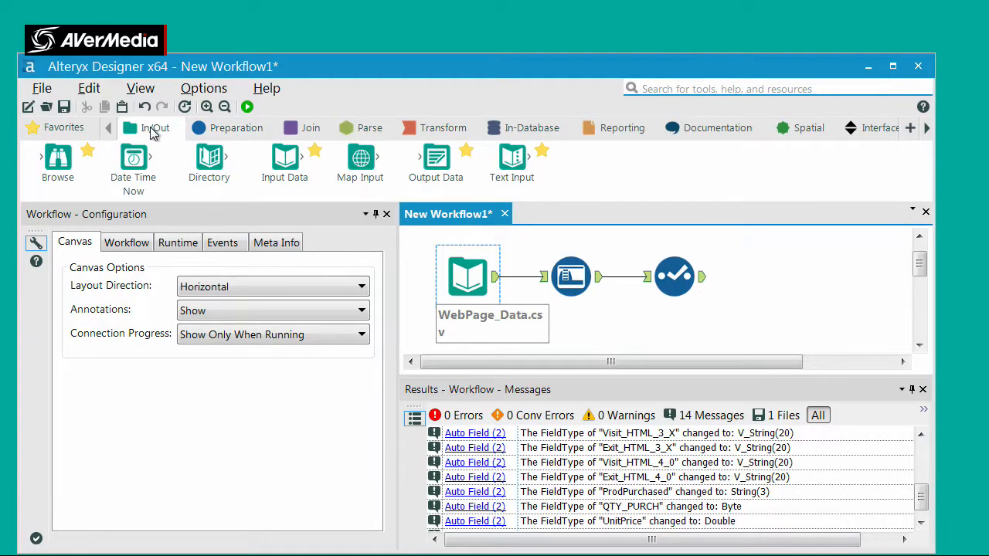
pyautogui.click(207, 133)
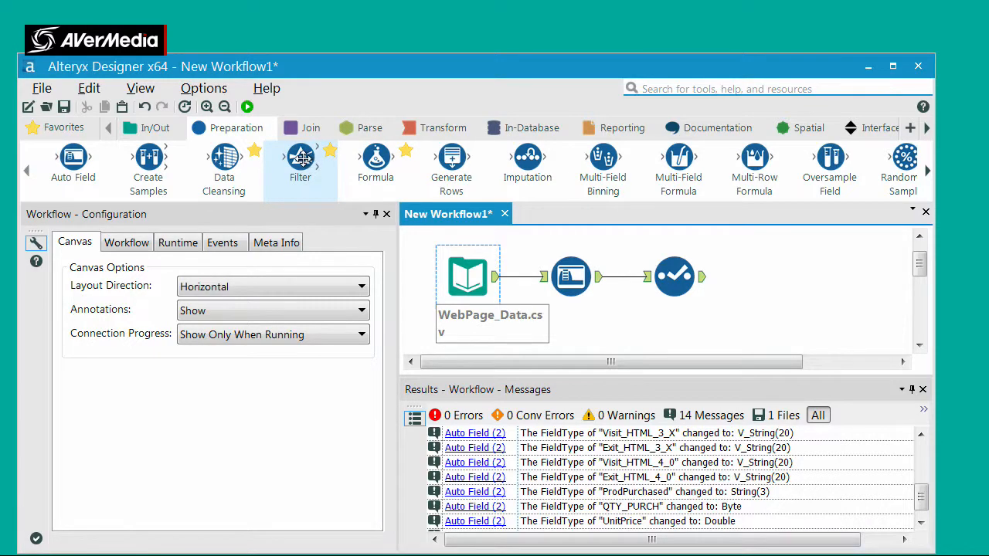
pyautogui.moveTo(301, 161); pyautogui.dragTo(766, 276)
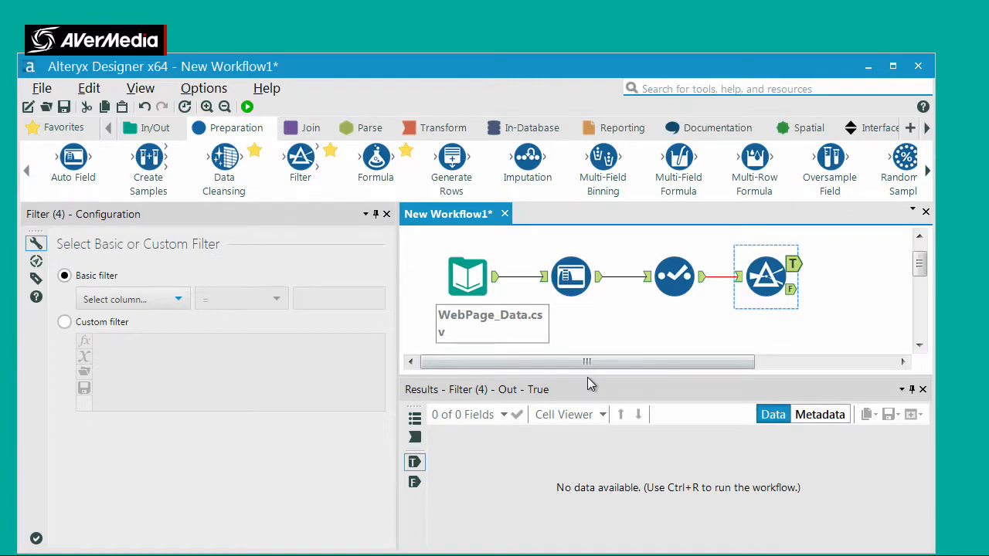
# Configure the basic filter to keep records where ProdPurchased does not equal N/A
pyautogui.click(179, 299)
pyautogui.scroll(-2, 181, 420)
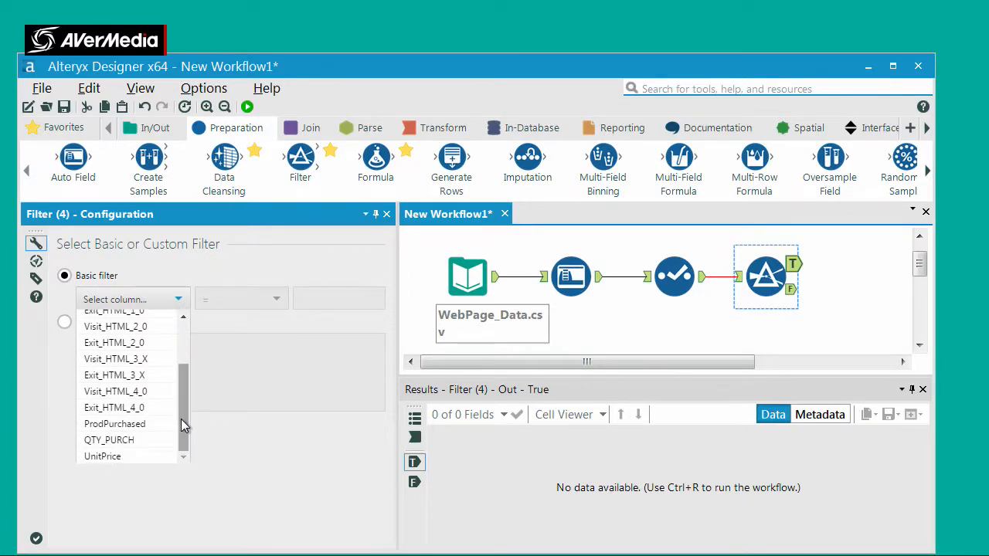
pyautogui.click(162, 423)
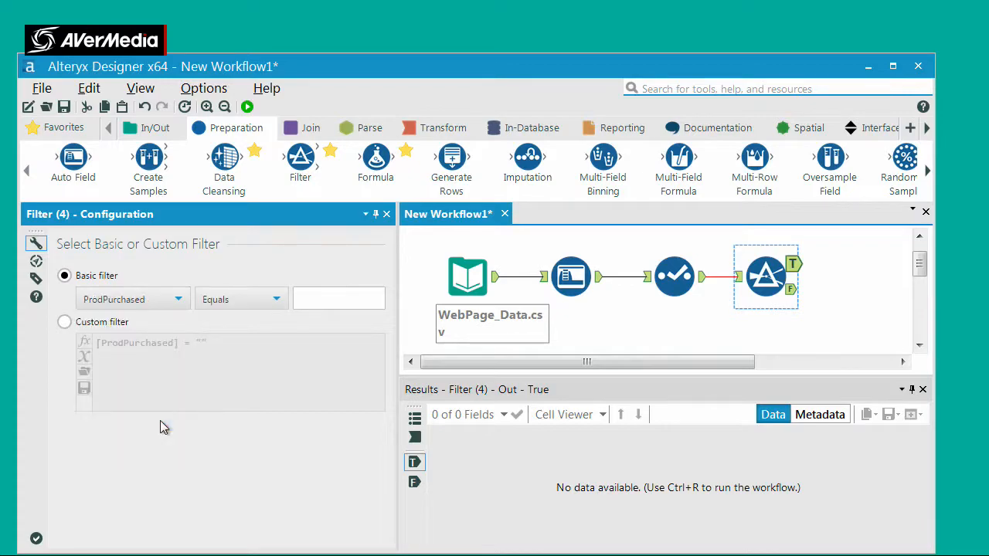
pyautogui.click(279, 300)
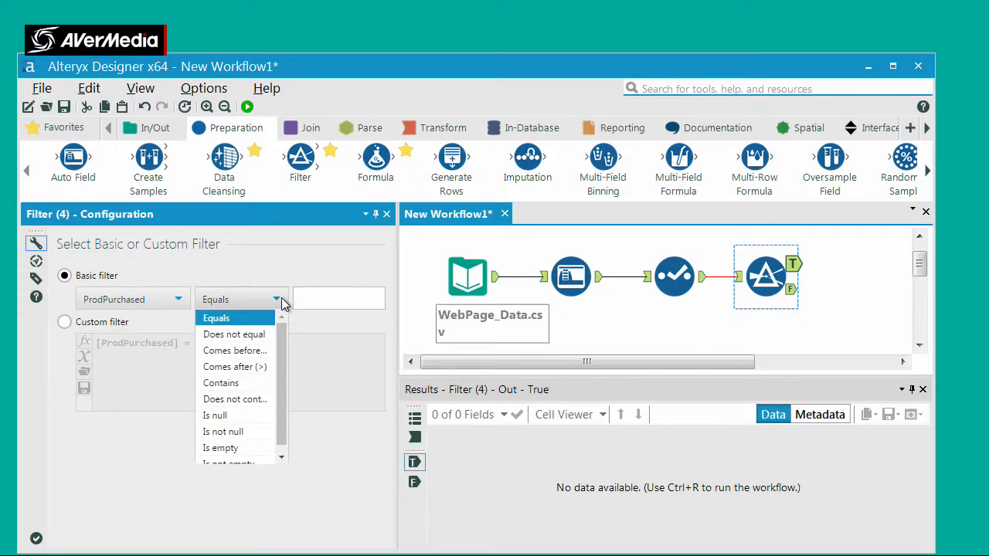
pyautogui.click(270, 335)
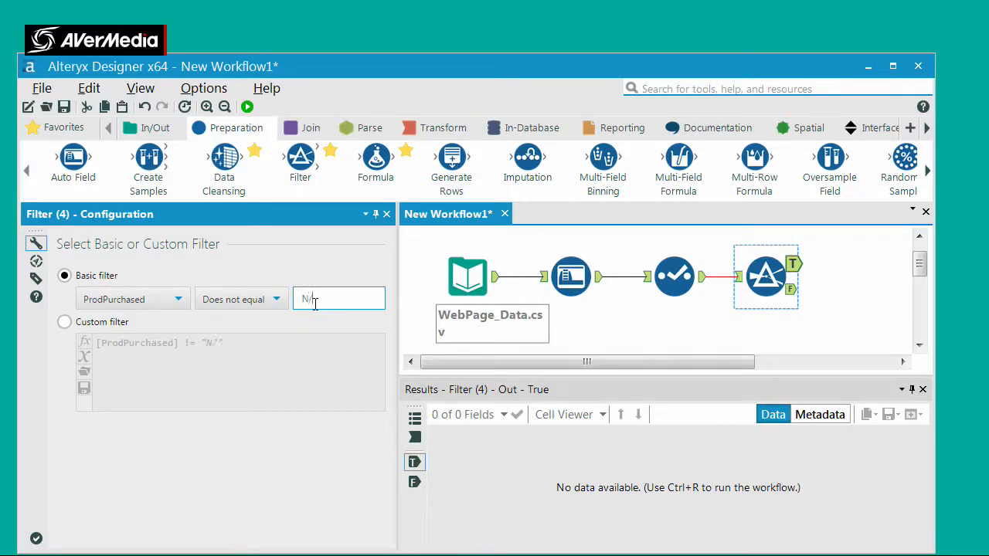
# Run the workflow and check the purchase columns in the Filter tool's True output
pyautogui.click(247, 107)
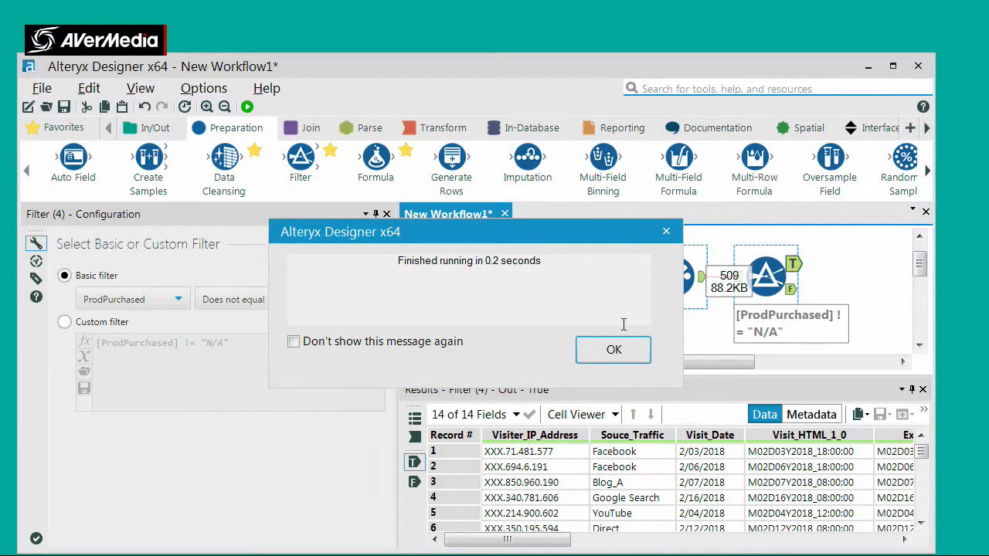
pyautogui.click(611, 356)
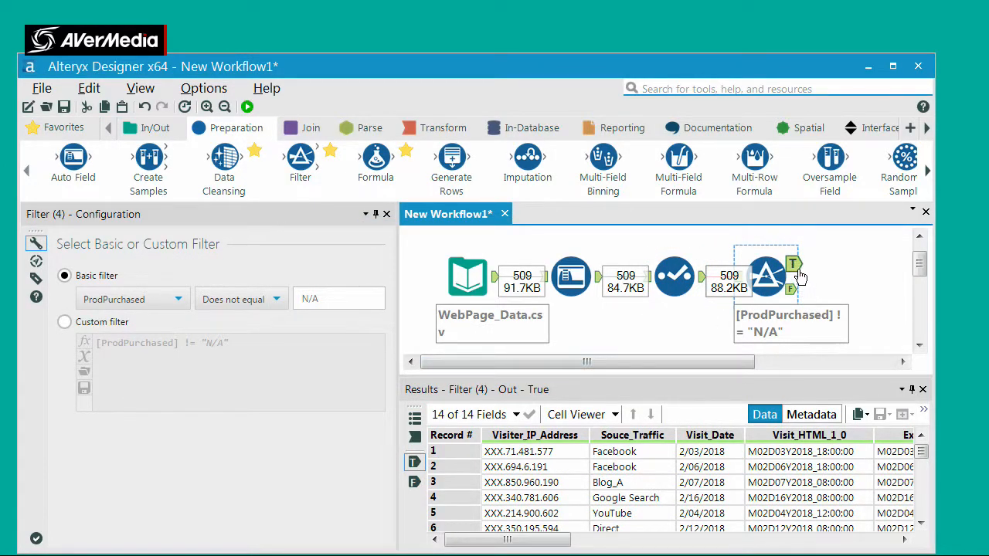
pyautogui.click(849, 540)
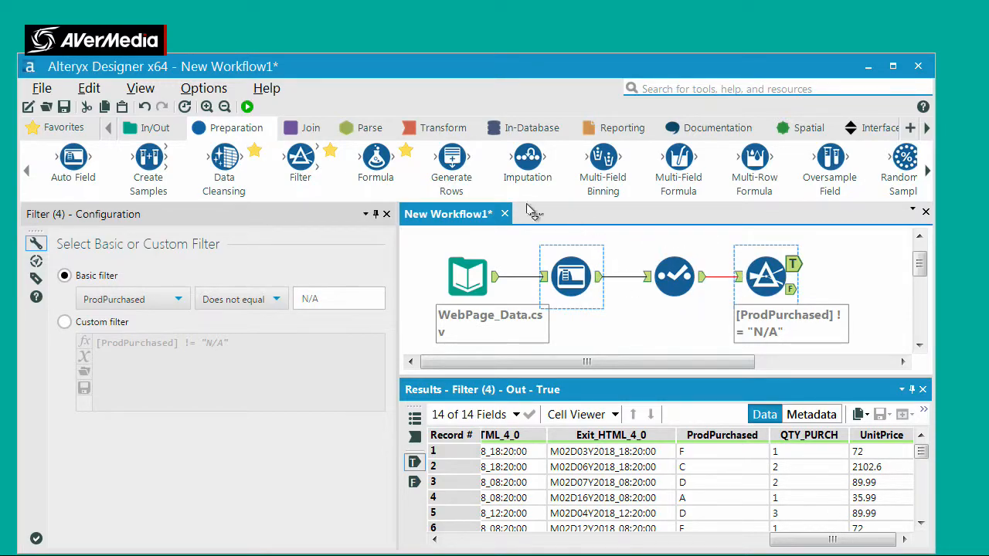
# Connect a Formula tool to the Filter's True output and add a new output column named Spend
pyautogui.moveTo(360, 154); pyautogui.dragTo(850, 265)
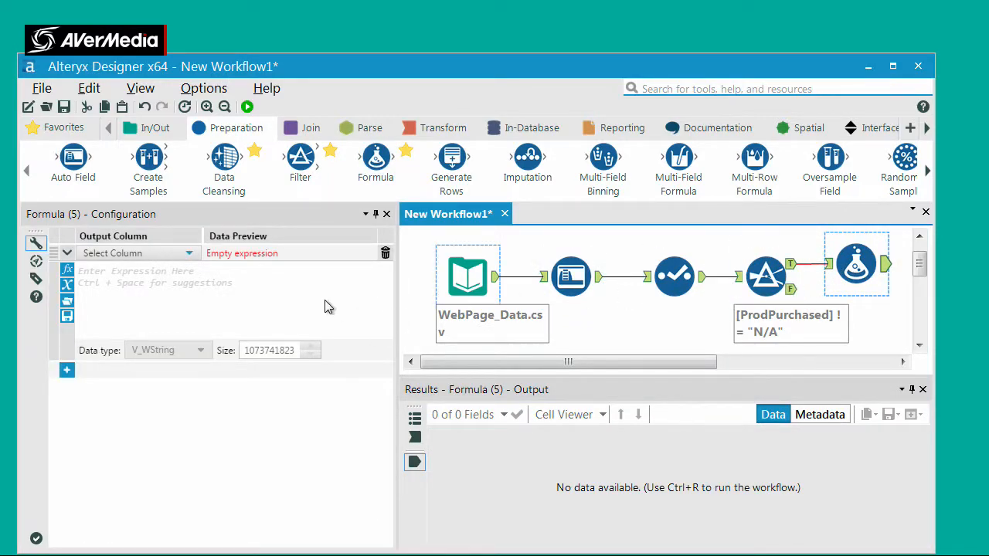
pyautogui.click(135, 253)
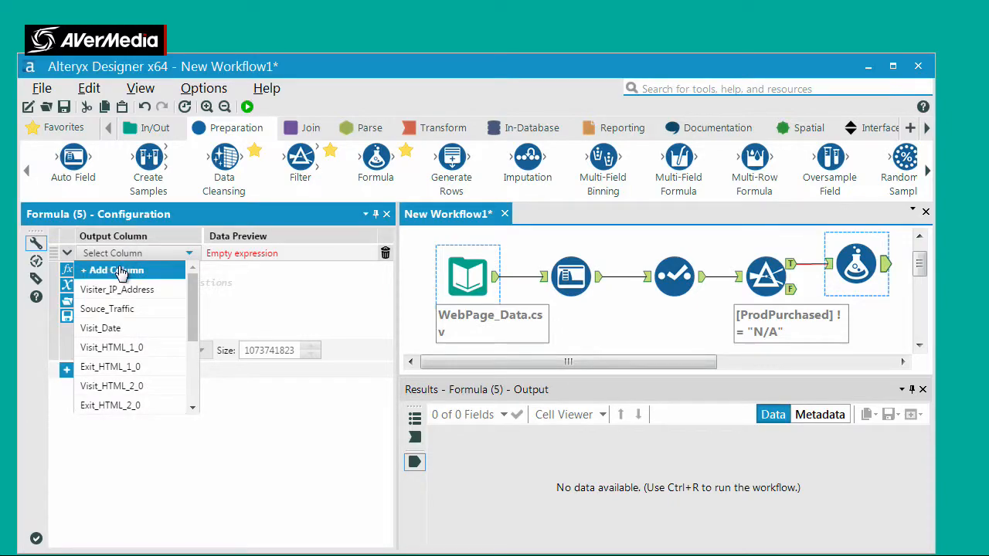
pyautogui.click(122, 267)
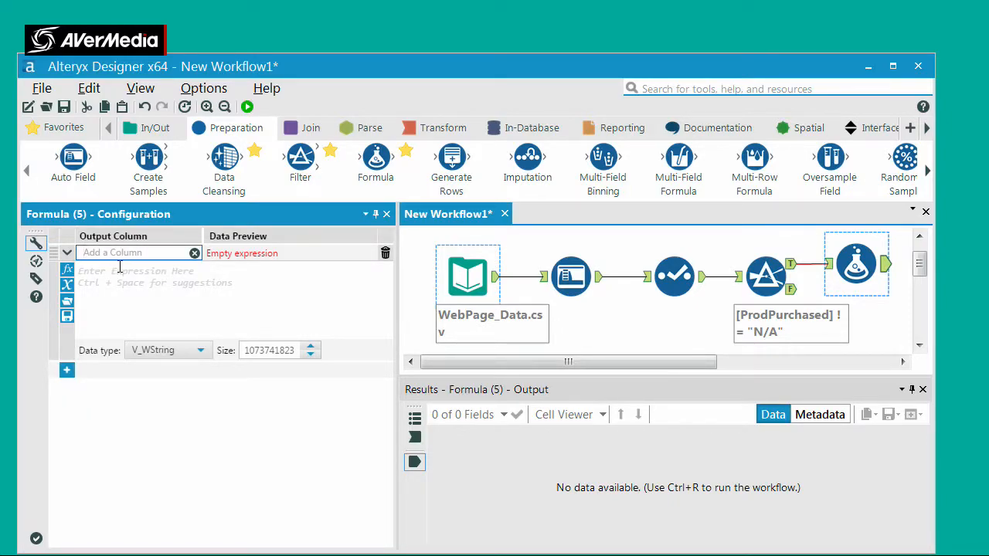
pyautogui.write('Spend')
# Build the Spend expression [QTY_PURCH]*[UnitPrice] from the existing columns
pyautogui.click(67, 286)
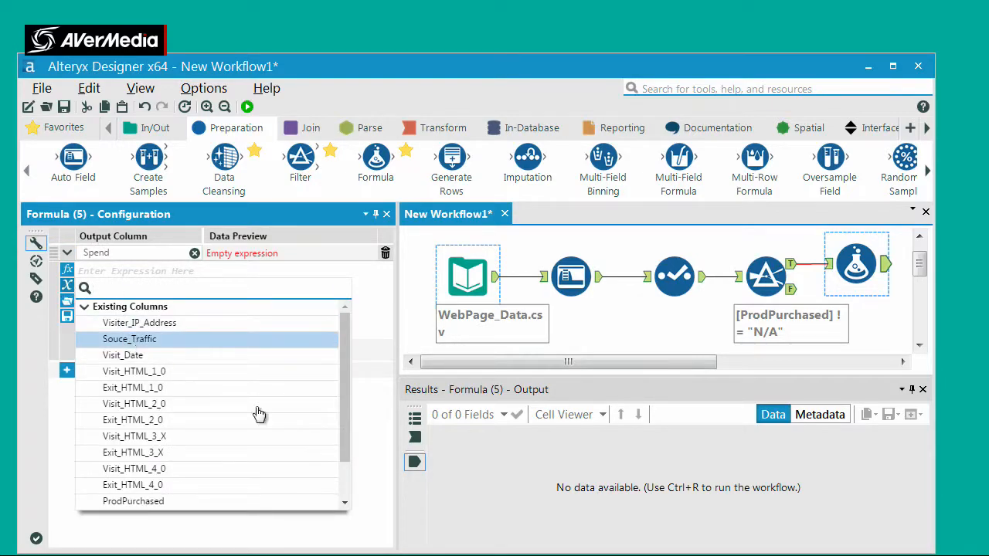
pyautogui.scroll(-3, 347, 475)
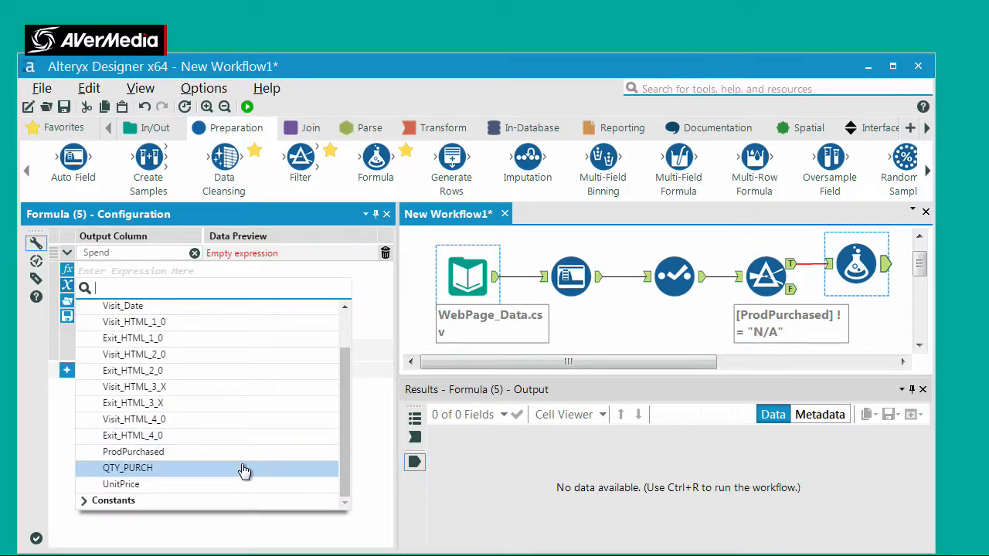
pyautogui.click(241, 468)
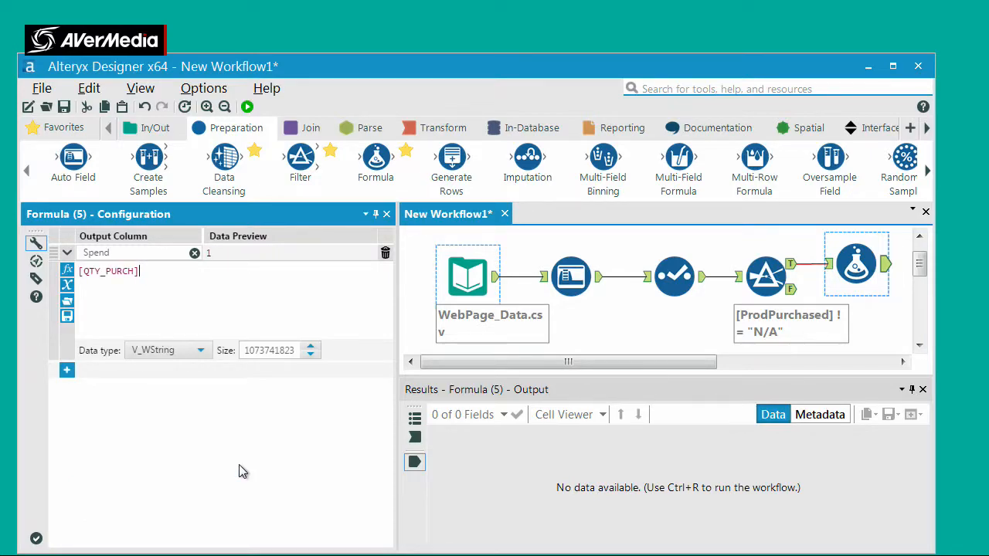
pyautogui.write('*')
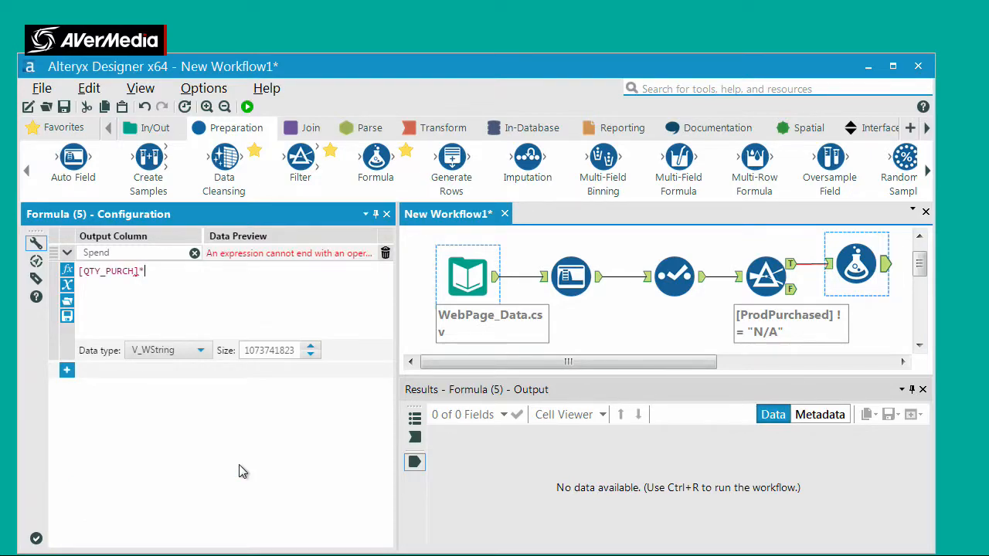
pyautogui.click(67, 287)
pyautogui.scroll(-1, 347, 475)
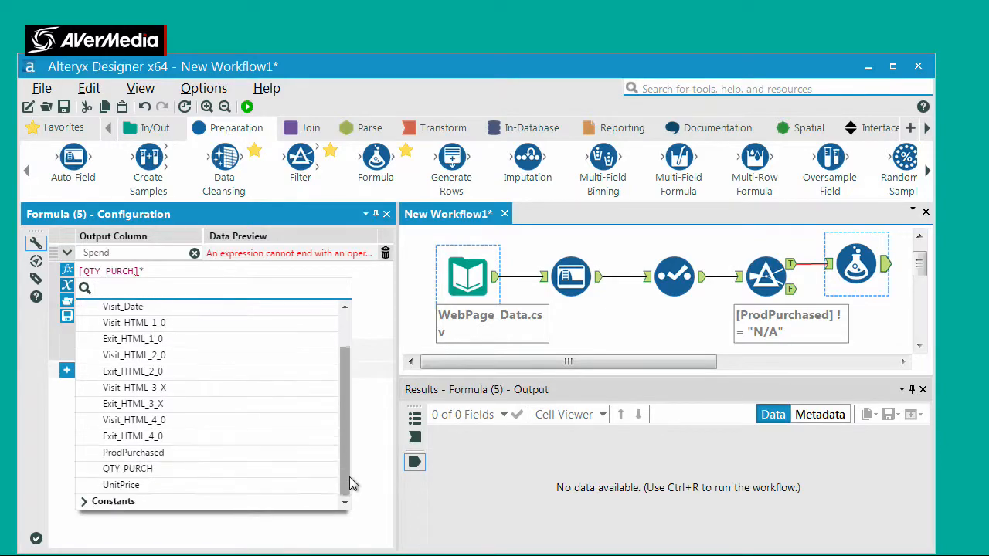
pyautogui.click(294, 493)
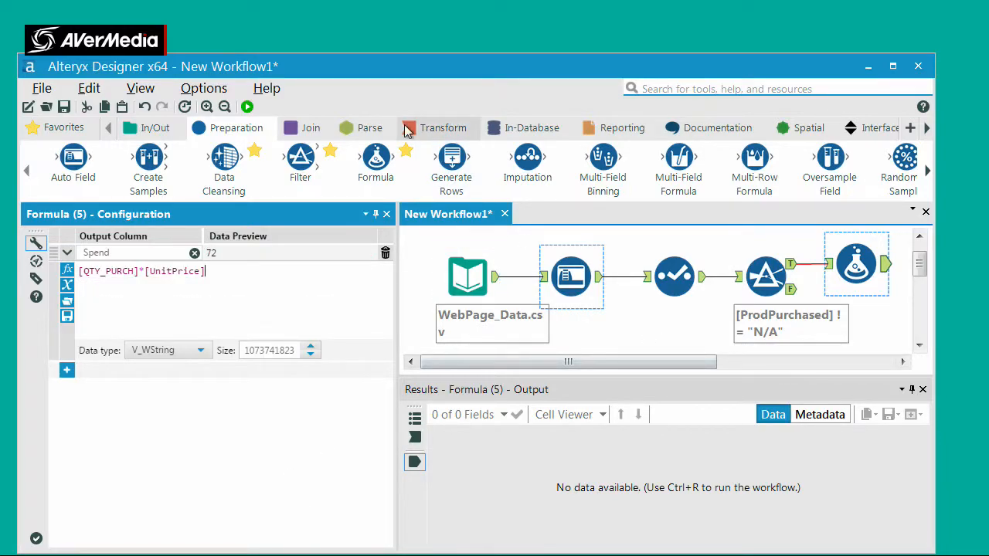
# Run the workflow and inspect the Spend column in the Formula tool's output
pyautogui.click(248, 106)
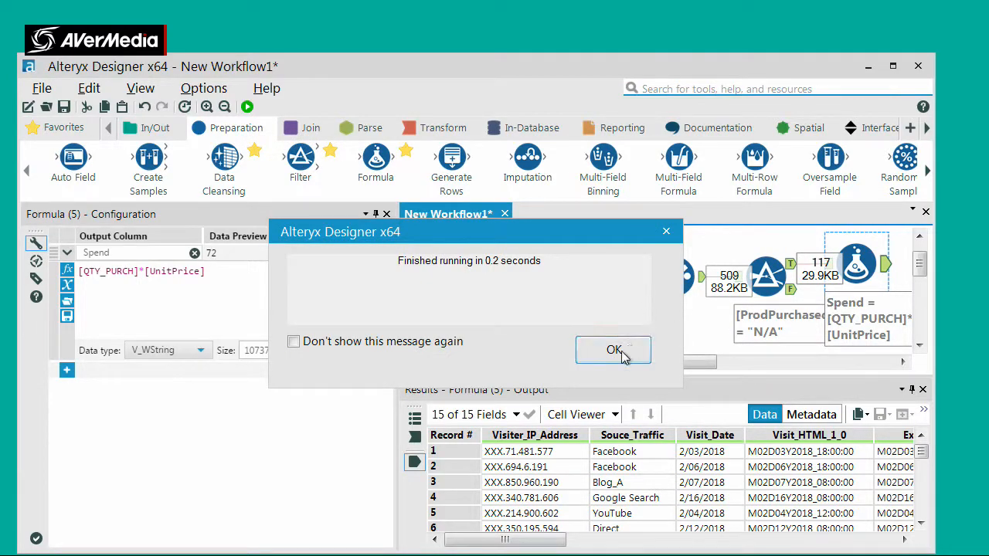
pyautogui.click(596, 349)
pyautogui.click(893, 275)
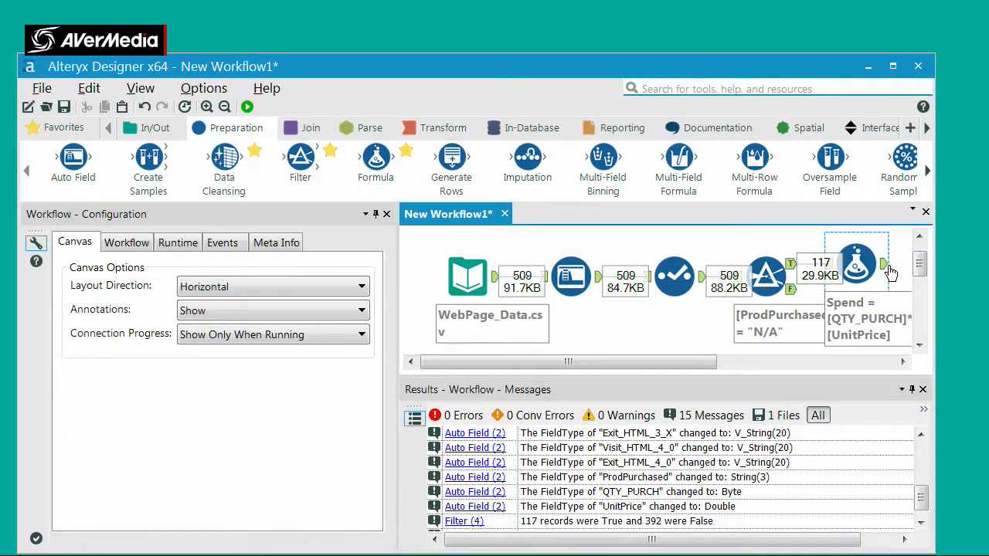
pyautogui.click(884, 265)
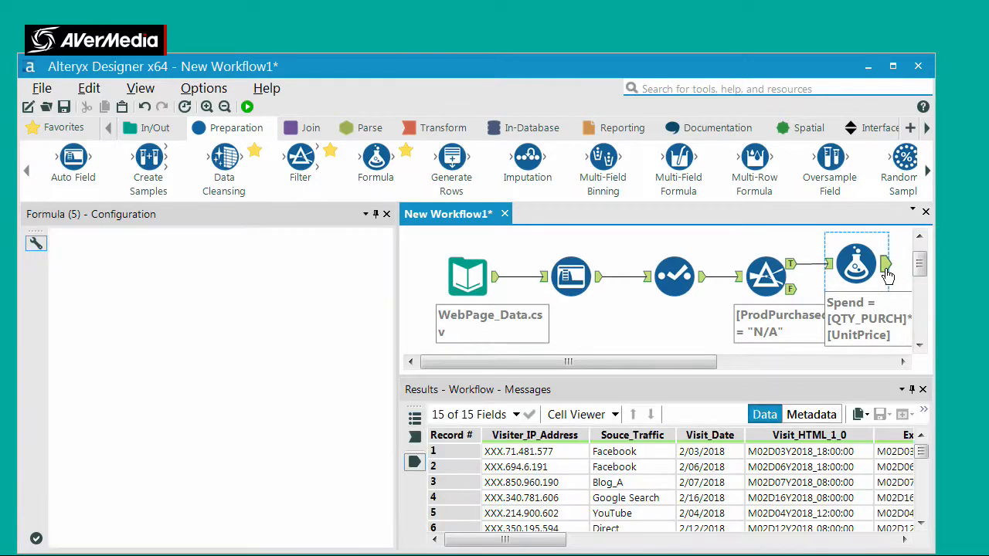
pyautogui.click(841, 538)
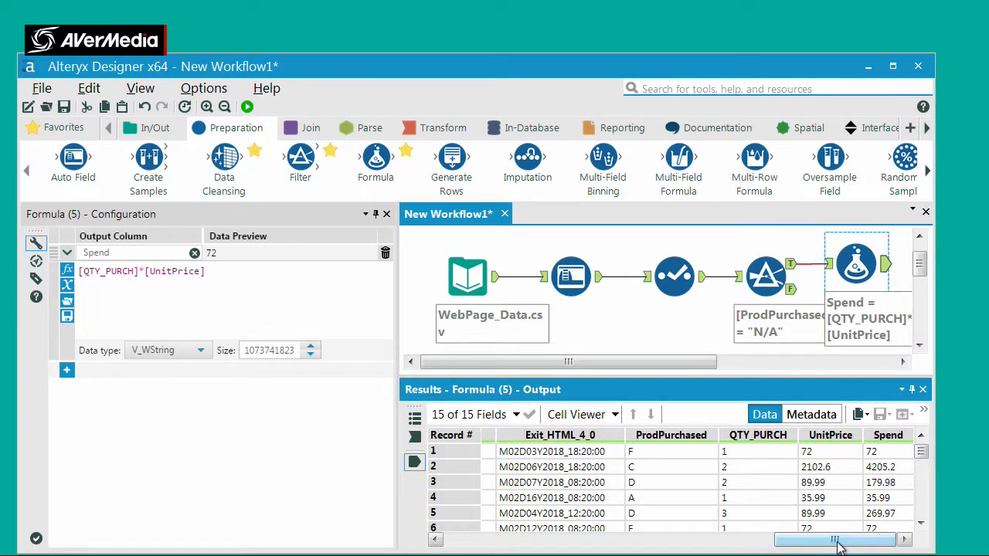
pyautogui.click(894, 488)
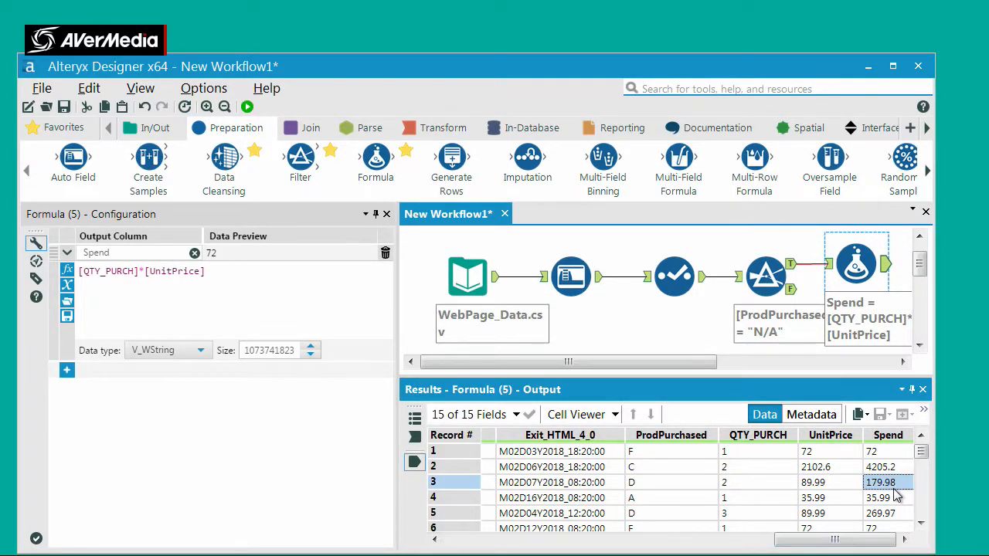
# Set the data type of the Spend column to Float
pyautogui.click(903, 362)
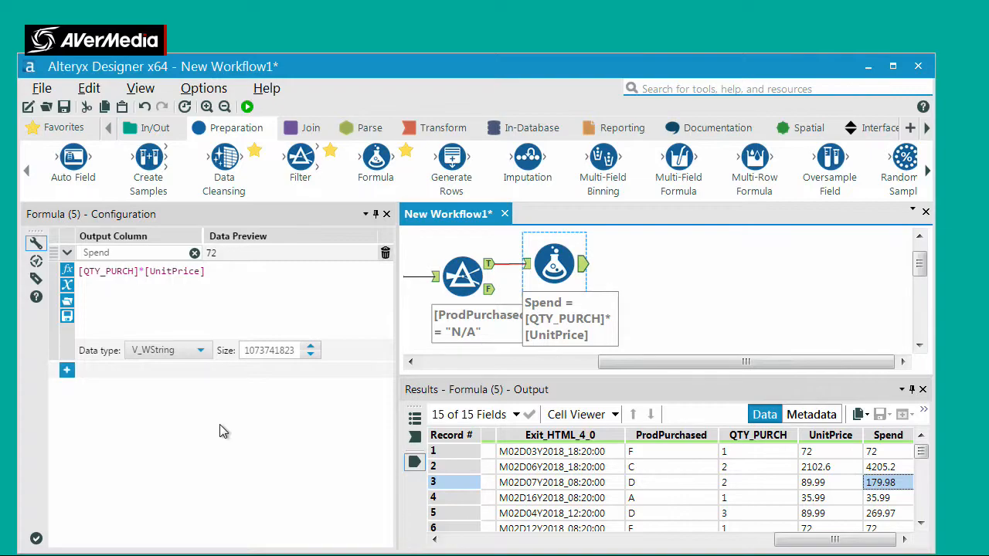
pyautogui.click(178, 350)
pyautogui.click(205, 467)
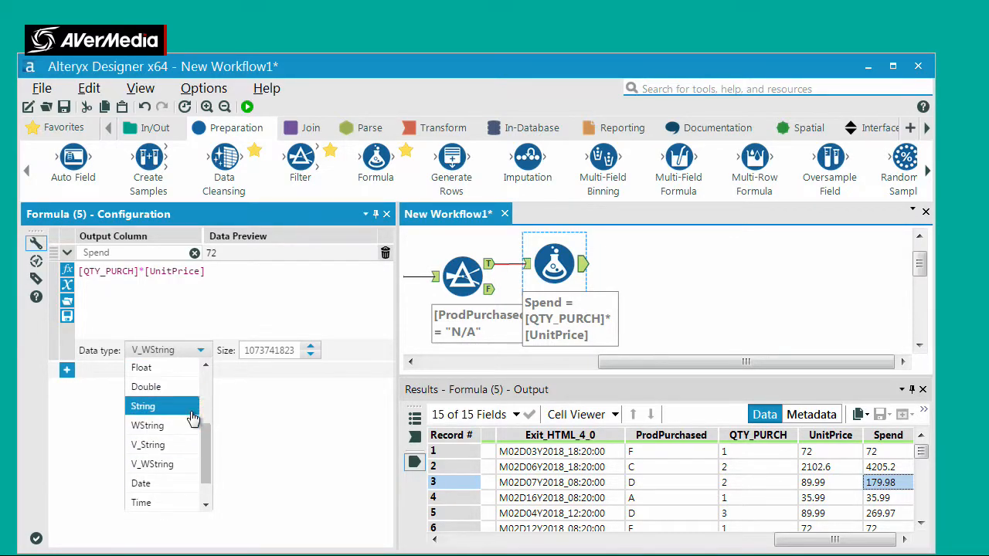
pyautogui.click(186, 369)
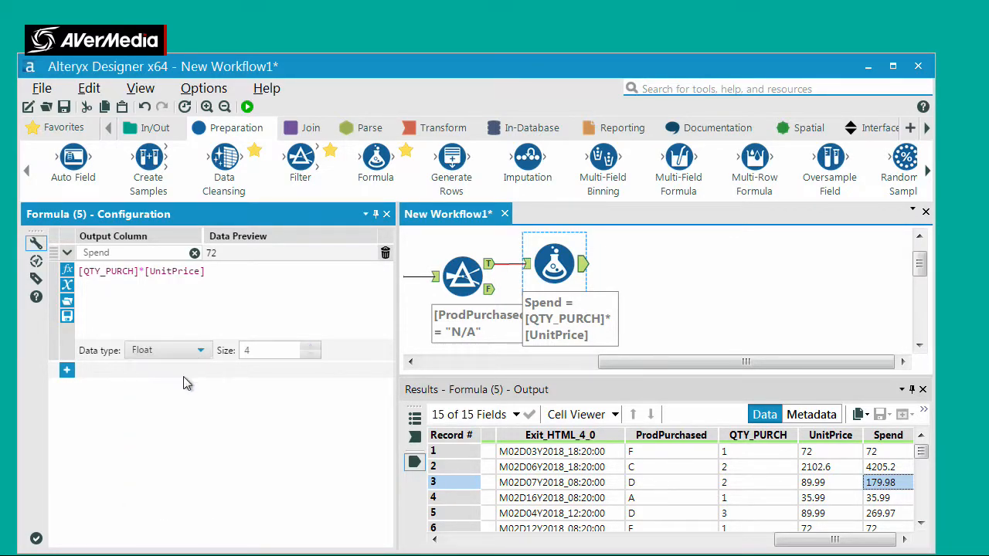
pyautogui.click(570, 363)
pyautogui.moveTo(570, 363); pyautogui.dragTo(753, 379)
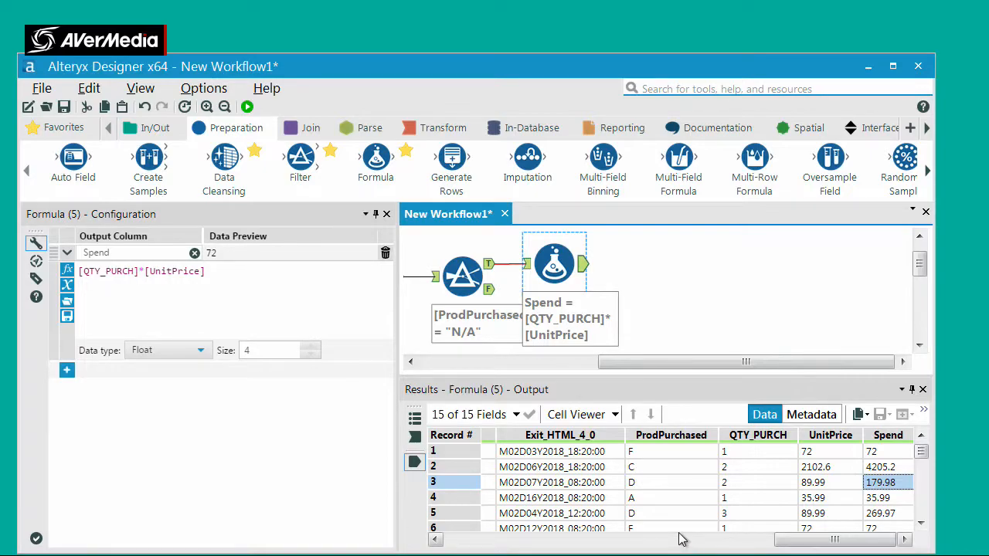
# Examine the Visit_Date values and traffic sources across the records of the Formula output
pyautogui.moveTo(671, 540); pyautogui.dragTo(457, 510)
pyautogui.click(723, 468)
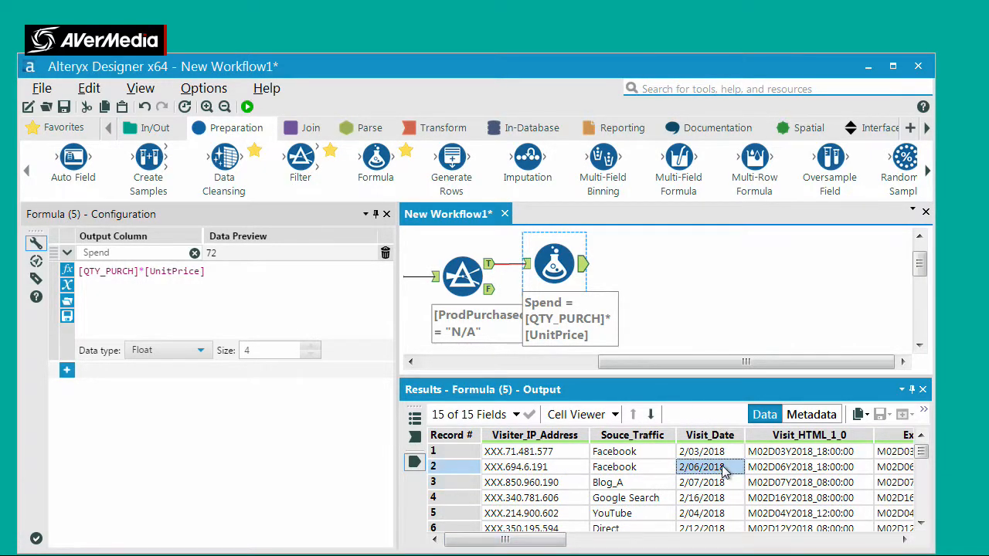
pyautogui.press('Down')
pyautogui.press('Down')
pyautogui.press('Down')
pyautogui.press('Down')
pyautogui.press('Down')
pyautogui.press('Down')
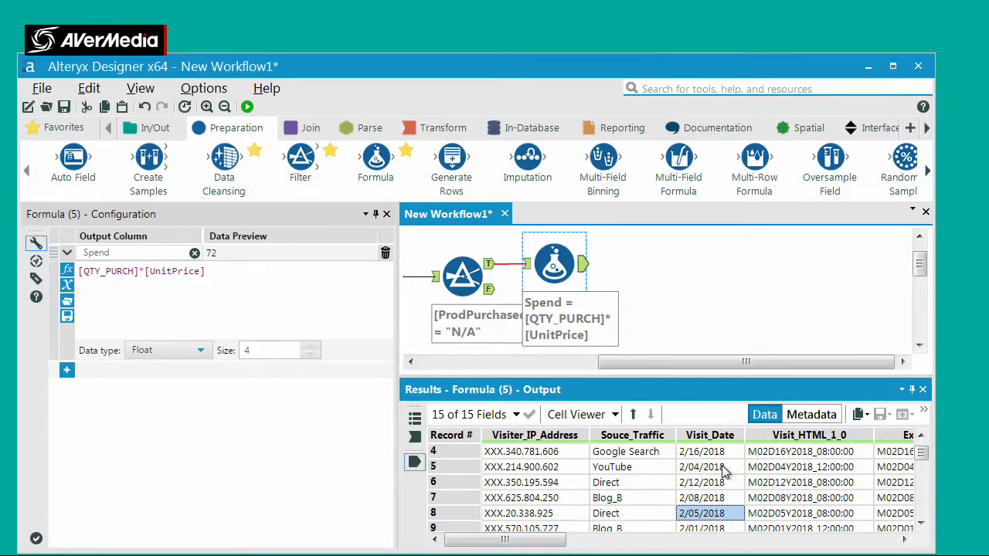
pyautogui.press('Up')
pyautogui.press('Up')
pyautogui.press('Up')
pyautogui.press('Up')
pyautogui.press('Up')
pyautogui.press('Up')
pyautogui.press('Up')
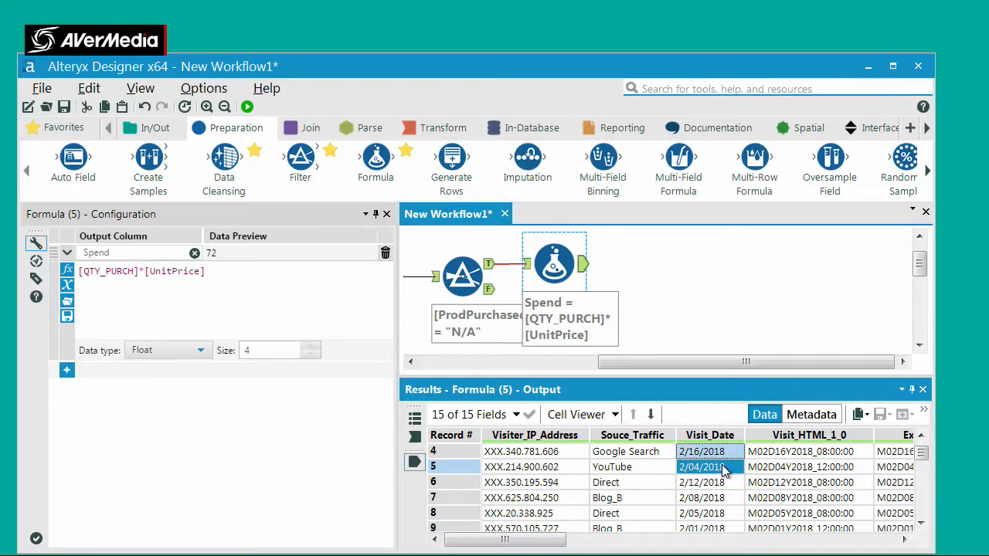
pyautogui.press('Down')
pyautogui.press('Down')
pyautogui.press('Down')
pyautogui.press('Down')
pyautogui.press('Down')
pyautogui.press('Down')
pyautogui.press('Down')
pyautogui.press('Down')
pyautogui.press('Down')
pyautogui.press('Down')
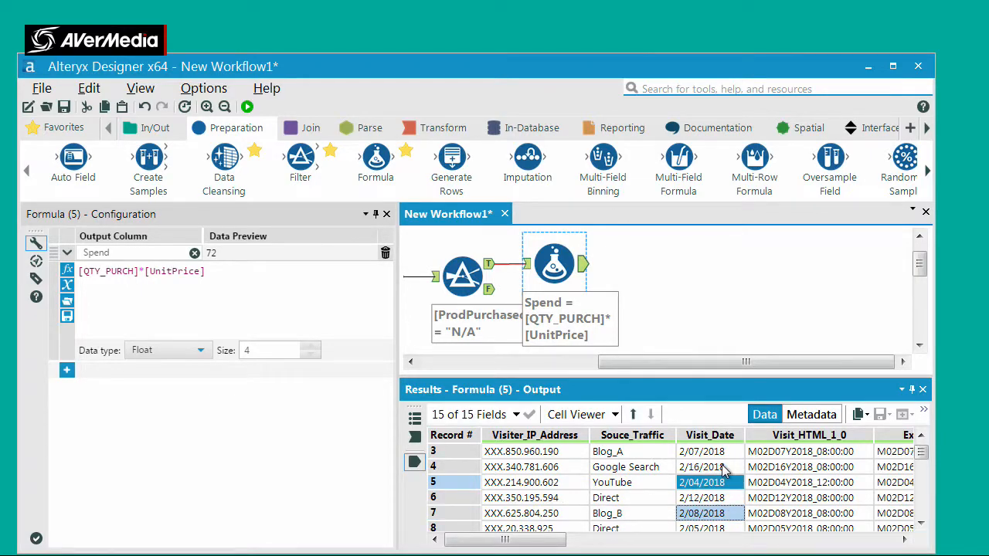
pyautogui.press('Down')
pyautogui.press('Down')
pyautogui.press('Down')
pyautogui.press('Down')
pyautogui.press('Down')
pyautogui.press('Down')
pyautogui.press('Down')
pyautogui.press('Down')
pyautogui.press('Down')
pyautogui.press('Down')
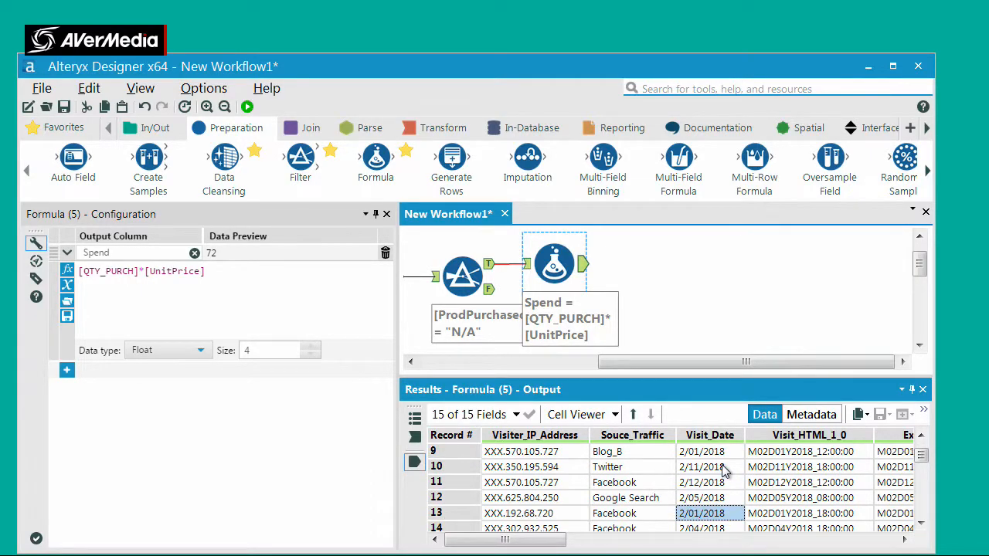
pyautogui.press('Down')
pyautogui.press('Down')
pyautogui.press('Down')
pyautogui.press('Down')
pyautogui.press('Down')
pyautogui.press('Down')
pyautogui.press('Down')
pyautogui.press('Down')
pyautogui.press('Down')
pyautogui.press('Down')
pyautogui.press('Down')
pyautogui.press('Down')
pyautogui.press('Down')
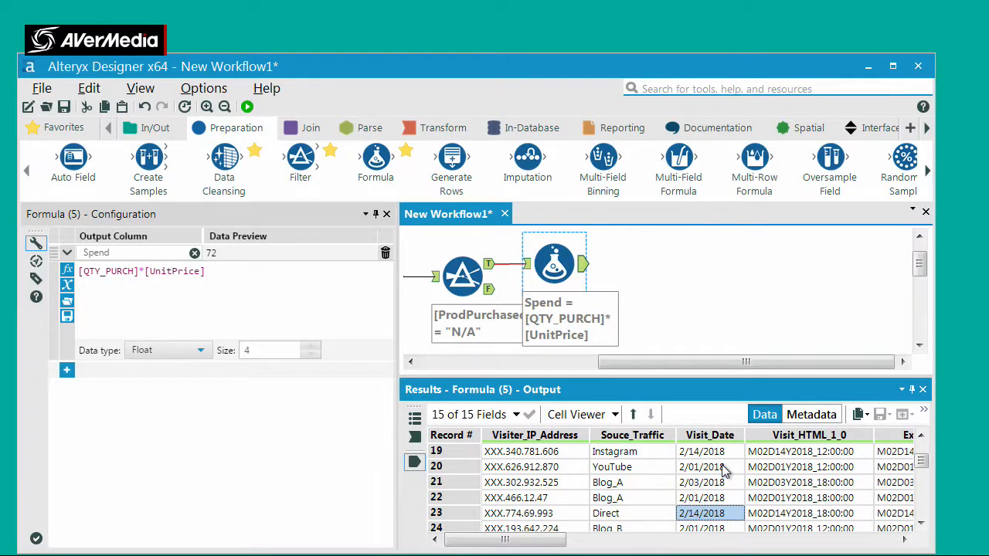
# Scan further records of the Formula output to see which dates the Visit_Date column covers
pyautogui.press('Down')
pyautogui.press('Down')
pyautogui.press('Down')
pyautogui.press('Down')
pyautogui.press('Down')
pyautogui.press('Down')
pyautogui.press('Down')
pyautogui.press('Down')
pyautogui.press('Down')
pyautogui.press('Down')
pyautogui.press('Down')
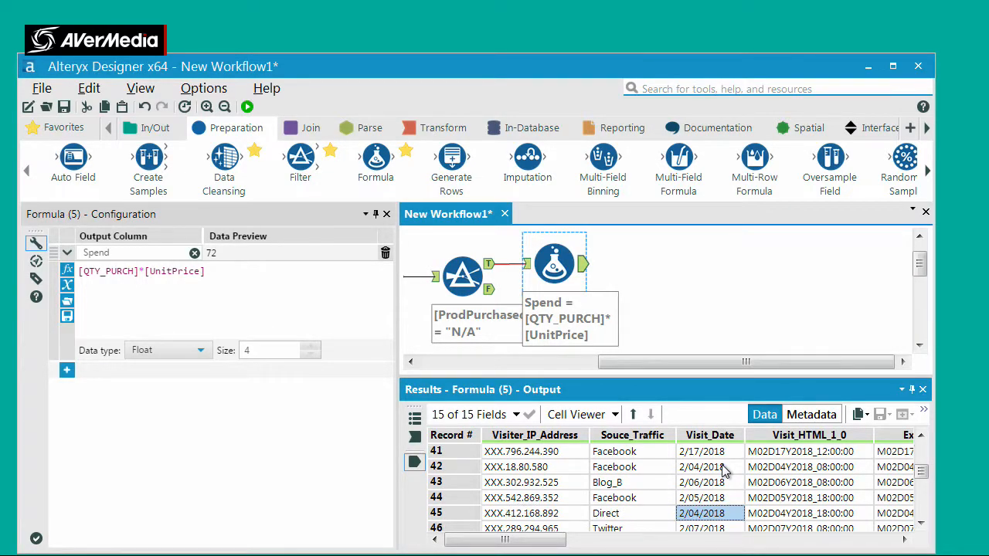
pyautogui.press('Up')
pyautogui.press('Up')
pyautogui.press('Up')
pyautogui.press('Up')
pyautogui.press('Down')
pyautogui.press('Down')
pyautogui.press('Down')
pyautogui.press('Down')
pyautogui.press('Down')
pyautogui.press('Down')
pyautogui.press('Down')
pyautogui.press('Down')
pyautogui.press('Down')
pyautogui.press('Down')
pyautogui.press('Down')
pyautogui.press('Down')
pyautogui.press('Down')
pyautogui.press('Down')
pyautogui.press('Down')
pyautogui.press('Down')
pyautogui.press('Down')
pyautogui.press('Down')
pyautogui.press('Down')
pyautogui.press('Down')
pyautogui.press('Down')
pyautogui.press('Down')
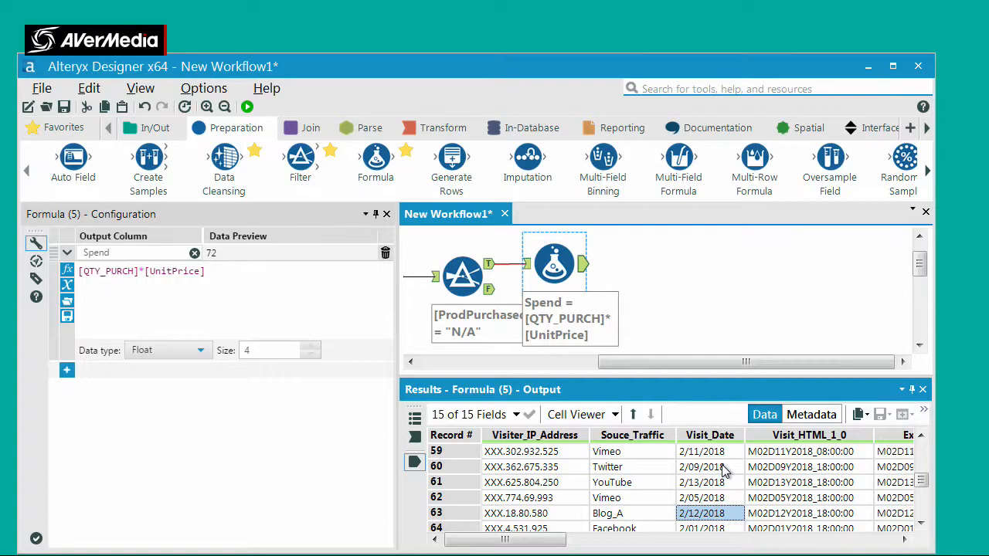
pyautogui.press('Up')
pyautogui.press('Up')
pyautogui.press('Up')
pyautogui.press('Up')
pyautogui.press('Up')
pyautogui.press('Up')
pyautogui.press('Up')
pyautogui.press('Up')
pyautogui.press('Up')
pyautogui.press('Up')
pyautogui.press('Up')
pyautogui.press('Up')
pyautogui.press('Up')
pyautogui.press('Up')
pyautogui.press('Up')
pyautogui.press('Up')
pyautogui.press('Up')
pyautogui.press('Up')
pyautogui.press('Up')
pyautogui.press('Up')
# Examine the page visit and exit time columns of the Formula output, returning to Visiter_IP_Address
pyautogui.press('Right')
pyautogui.press('Right')
pyautogui.press('Right')
pyautogui.press('Right')
pyautogui.press('Right')
pyautogui.press('Right')
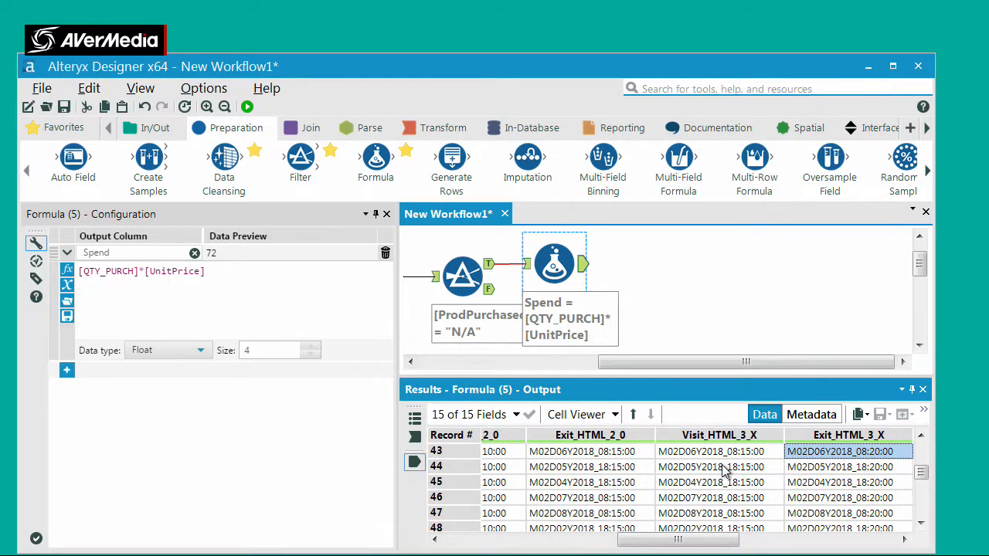
pyautogui.press('Right')
pyautogui.press('Right')
pyautogui.press('Right')
pyautogui.press('Left')
pyautogui.press('Left')
pyautogui.press('Left')
pyautogui.press('Left')
pyautogui.press('Left')
pyautogui.press('Left')
pyautogui.press('Left')
pyautogui.press('Left')
pyautogui.press('Left')
pyautogui.press('Left')
pyautogui.press('Left')
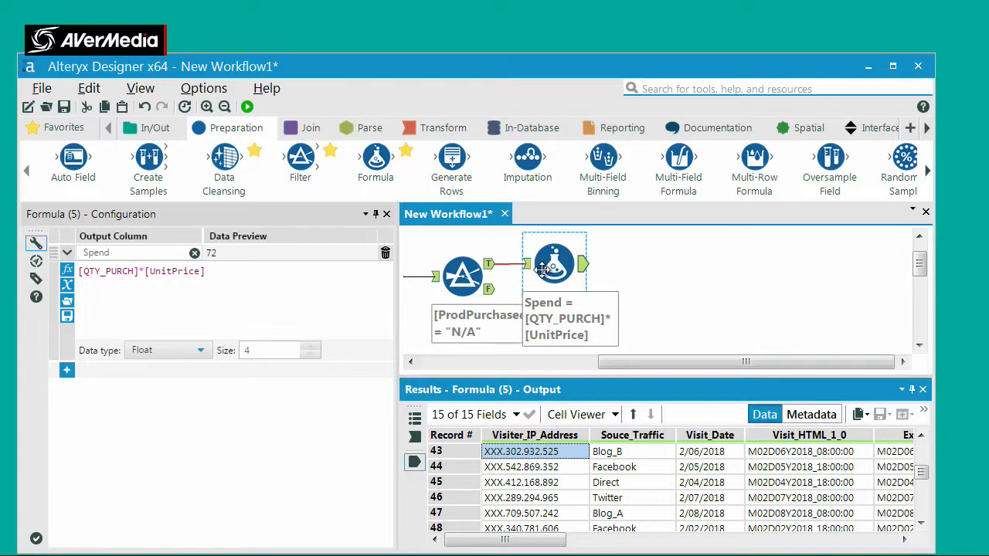
# Connect a Filter tool after the Formula tool and give it the custom expression [Visit_Date]<"2/15/2018"
pyautogui.moveTo(300, 157); pyautogui.dragTo(635, 264)
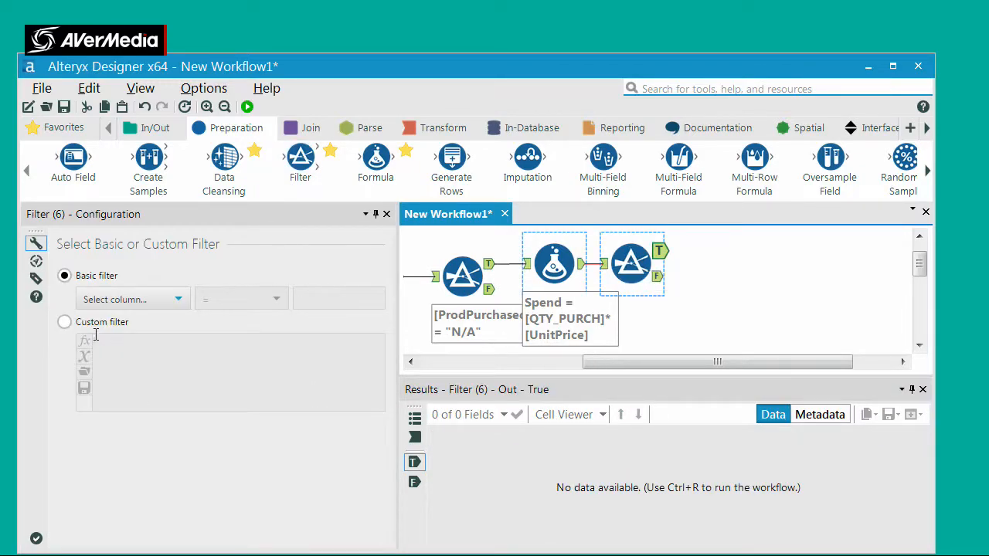
pyautogui.click(64, 321)
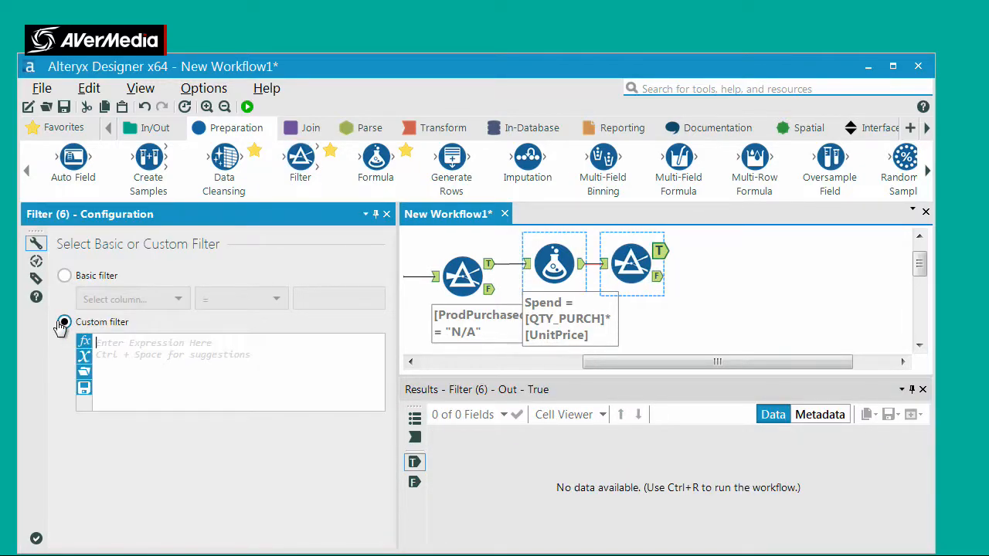
pyautogui.click(83, 361)
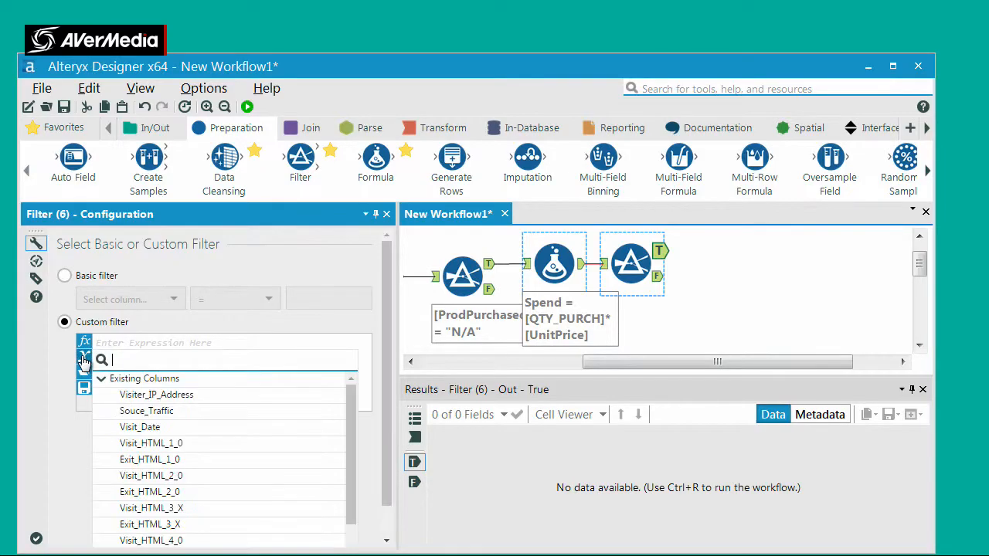
pyautogui.click(285, 430)
pyautogui.write('<"')
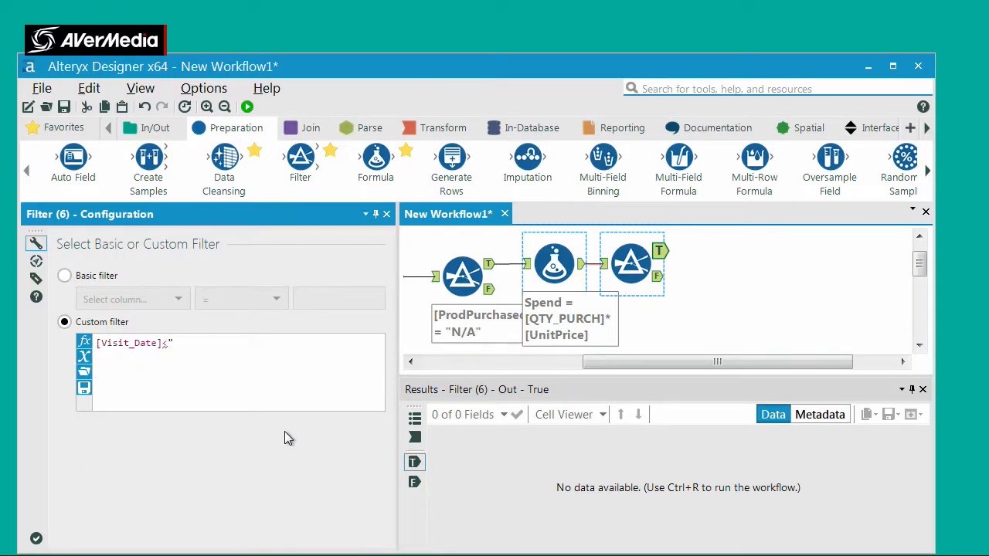
pyautogui.write('2/15/2018"')
# Run the workflow and check the Visit_Date values in the date filter's True output
pyautogui.click(247, 108)
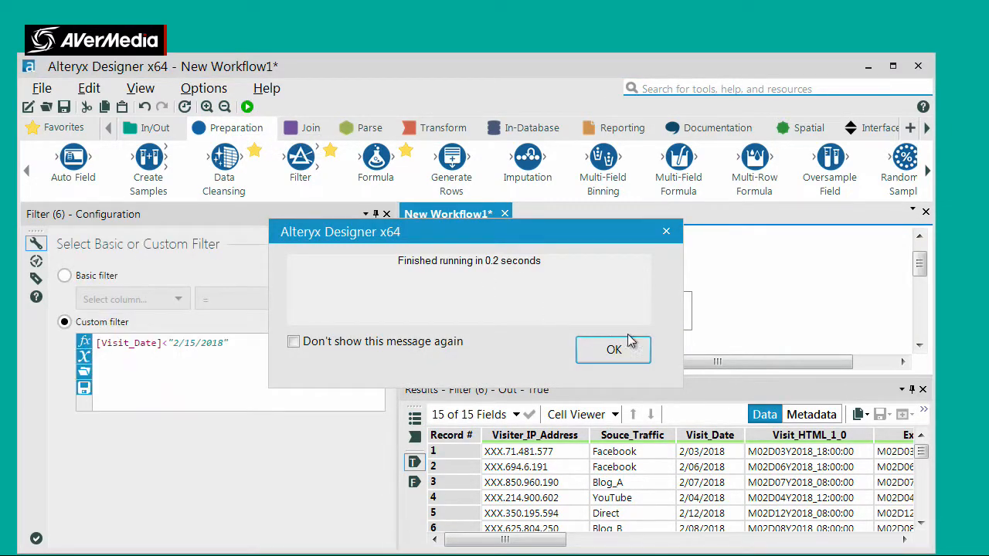
pyautogui.click(633, 351)
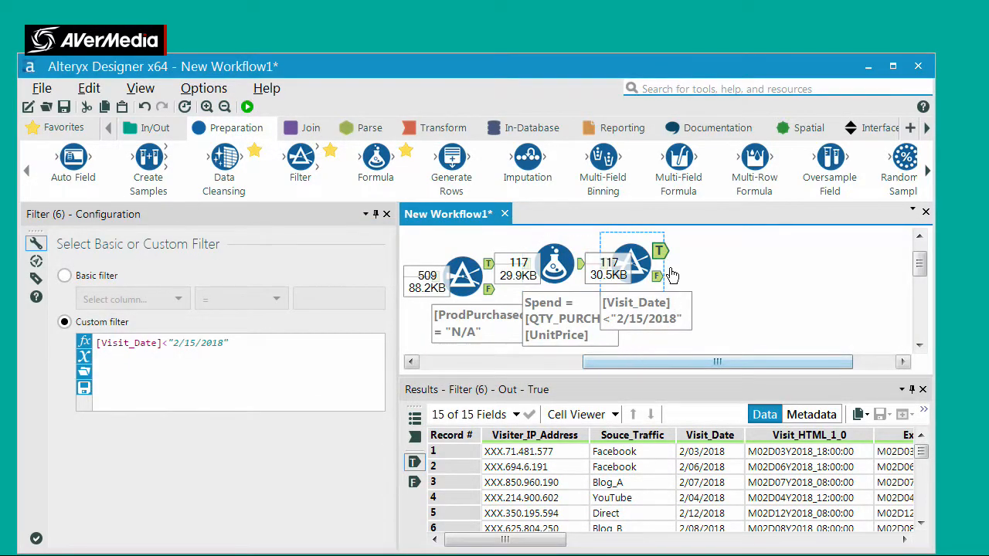
pyautogui.click(720, 467)
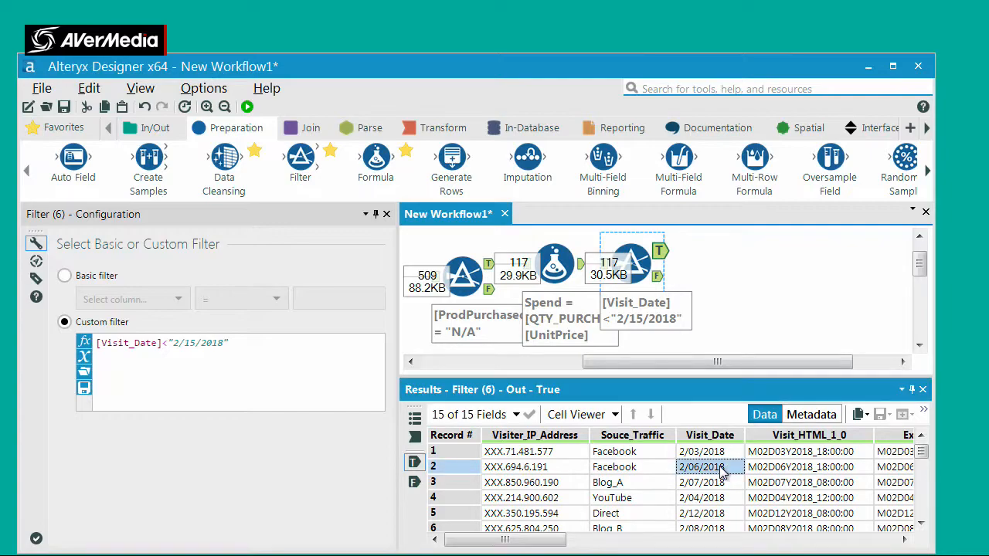
pyautogui.moveTo(720, 455); pyautogui.dragTo(720, 467)
pyautogui.scroll(-2, 723, 473)
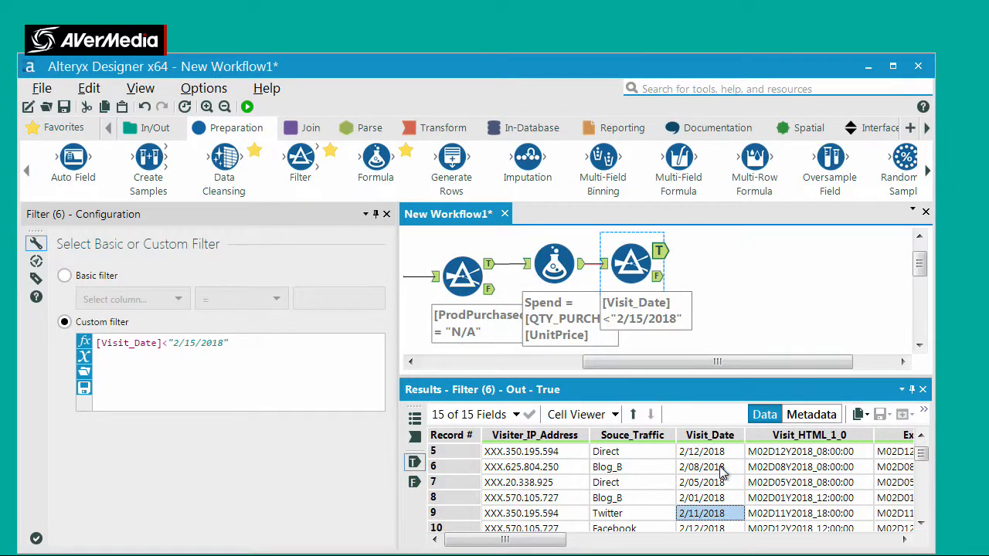
# Inspect the Visit_Date values in the date filter's False output
pyautogui.click(659, 277)
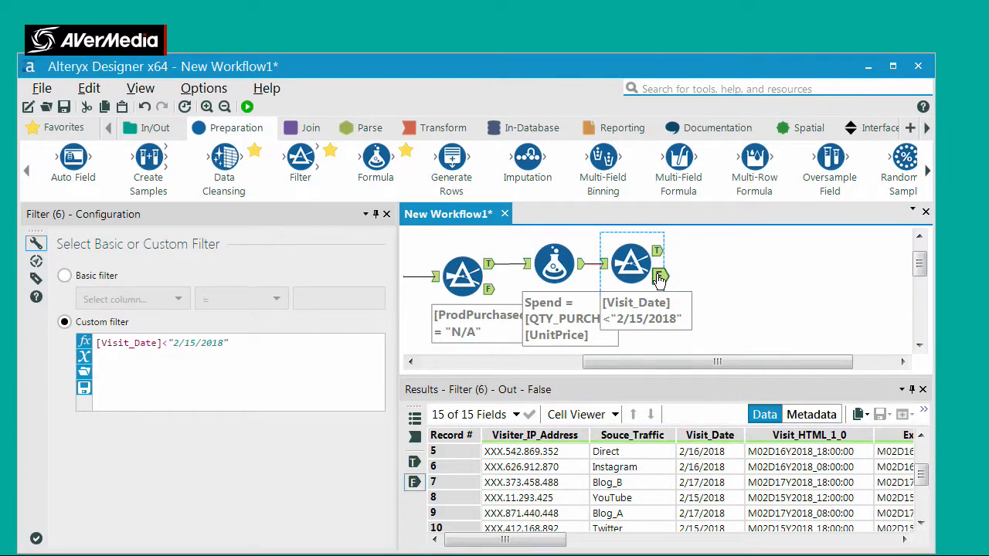
pyautogui.click(723, 499)
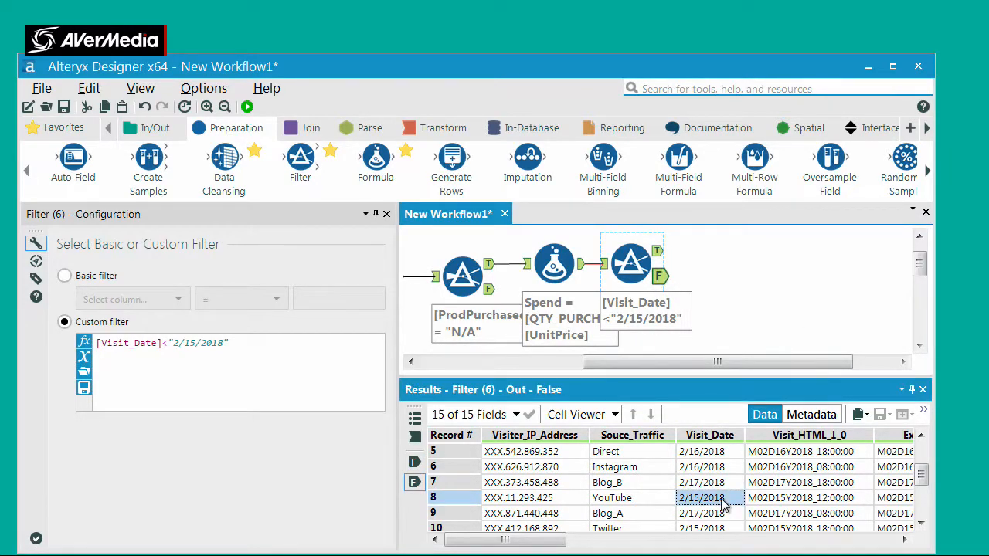
pyautogui.scroll(-2, 724, 502)
pyautogui.scroll(3, 723, 502)
pyautogui.scroll(2, 724, 502)
pyautogui.click(703, 368)
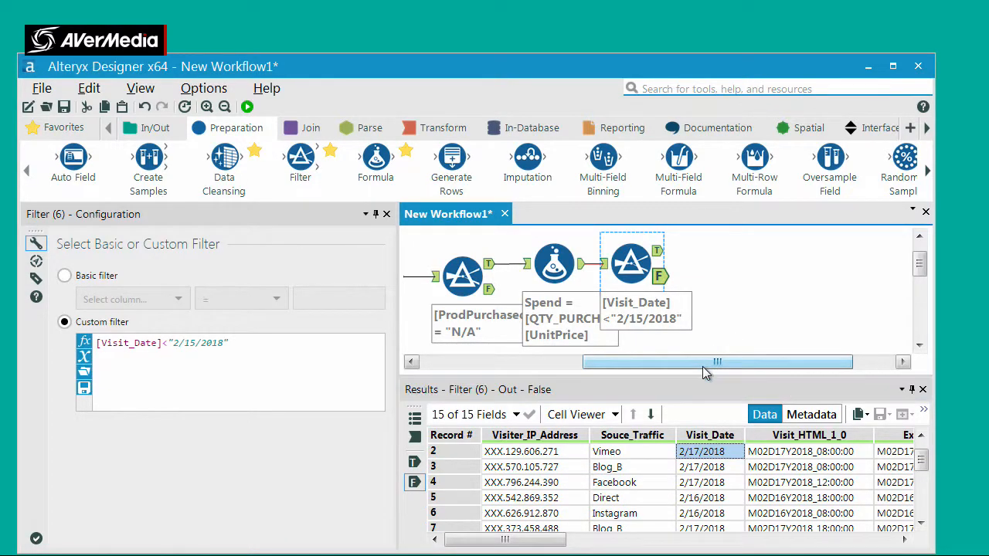
# Review the workflow messages and the purchase and Spend columns of the date filter's True output
pyautogui.click(722, 333)
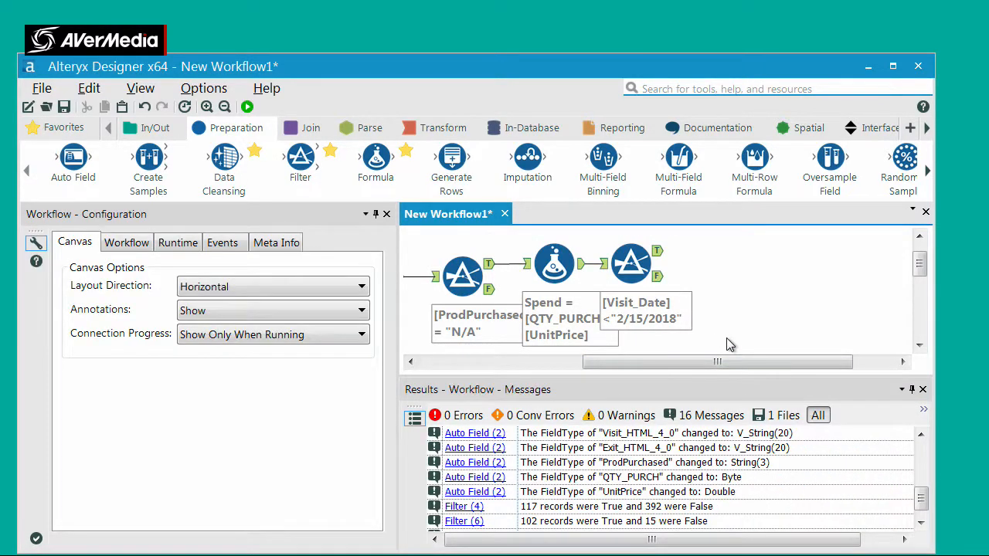
pyautogui.click(659, 252)
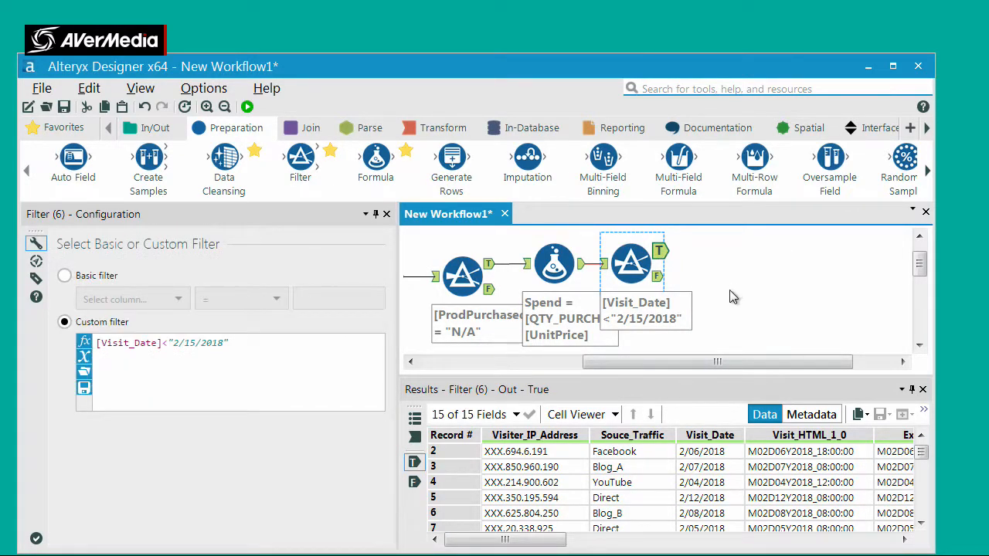
pyautogui.click(833, 546)
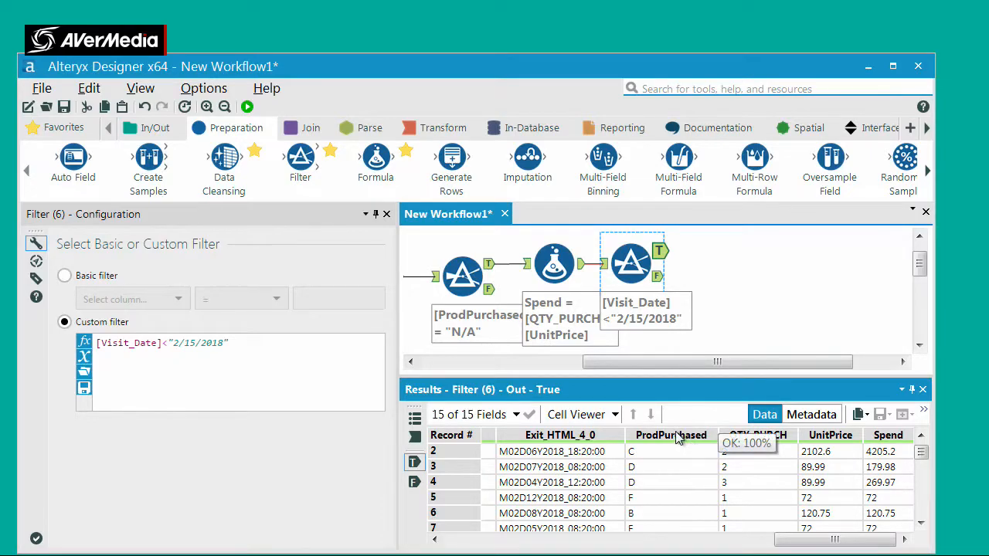
# Connect a Summarize tool to the date filter's True output and group by ProdPurchased
pyautogui.click(425, 130)
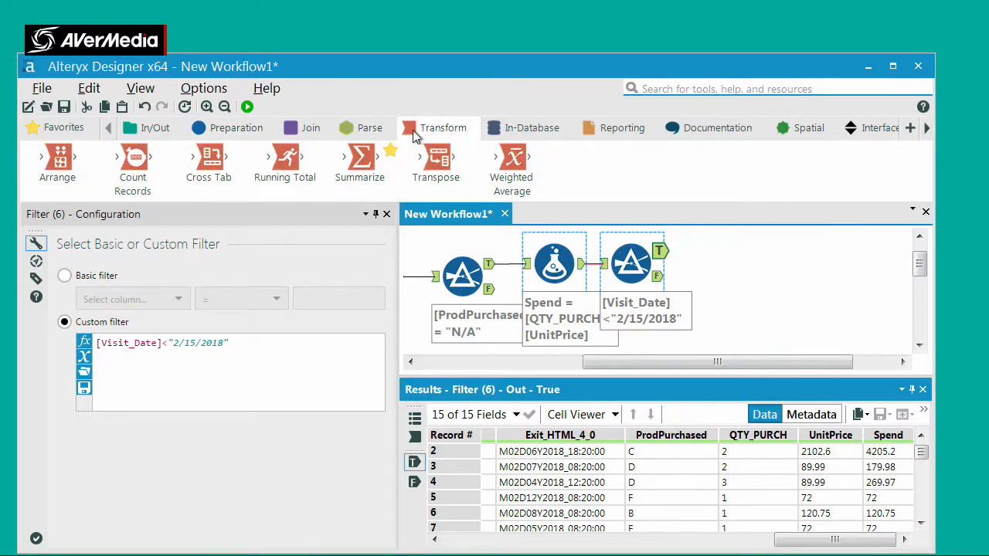
pyautogui.moveTo(360, 161); pyautogui.dragTo(736, 256)
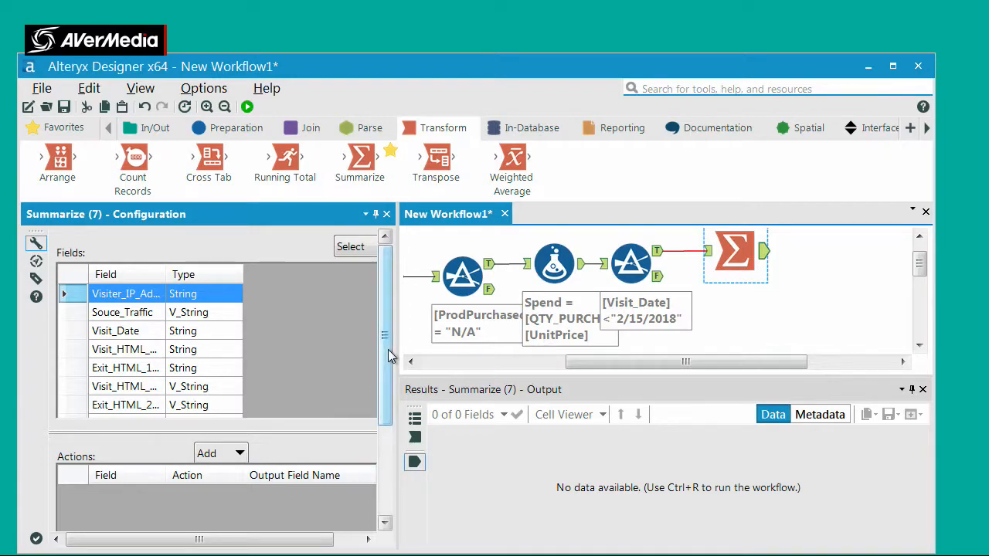
pyautogui.press('Down')
pyautogui.press('Down')
pyautogui.press('Down')
pyautogui.press('Down')
pyautogui.press('Down')
pyautogui.press('Down')
pyautogui.press('Down')
pyautogui.press('Down')
pyautogui.press('Down')
pyautogui.press('Down')
pyautogui.press('Down')
pyautogui.press('Down')
pyautogui.press('Down')
pyautogui.press('Down')
pyautogui.press('Up')
pyautogui.press('Up')
pyautogui.press('Up')
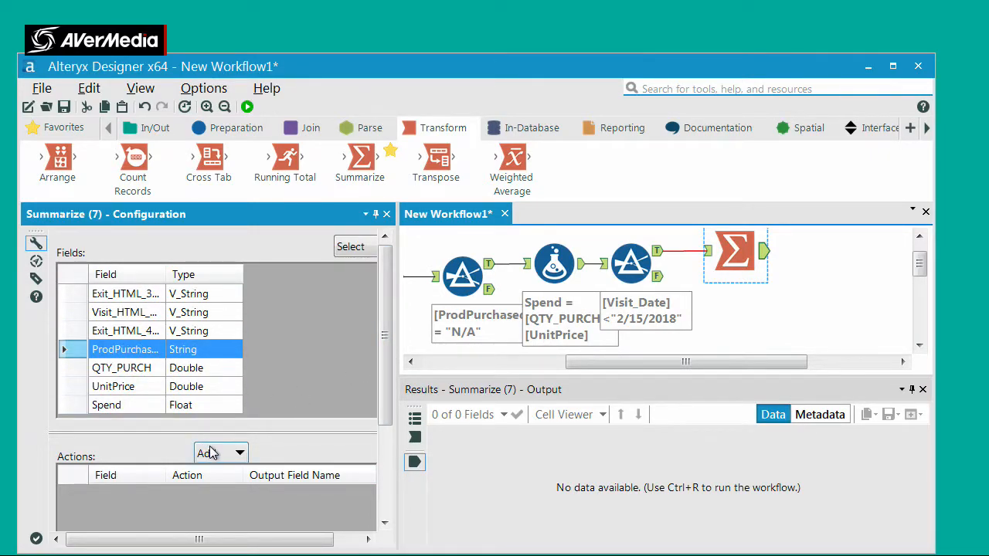
pyautogui.click(216, 454)
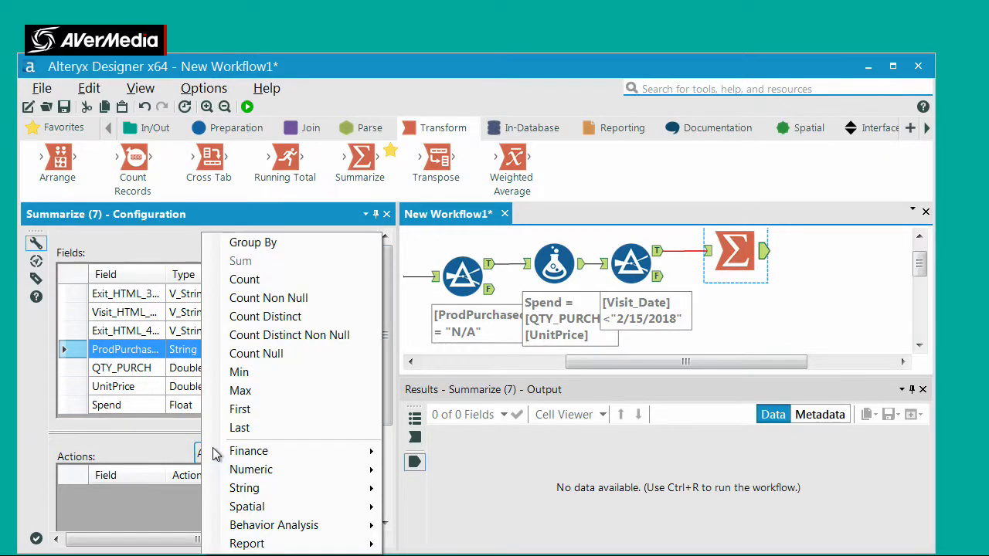
pyautogui.click(255, 244)
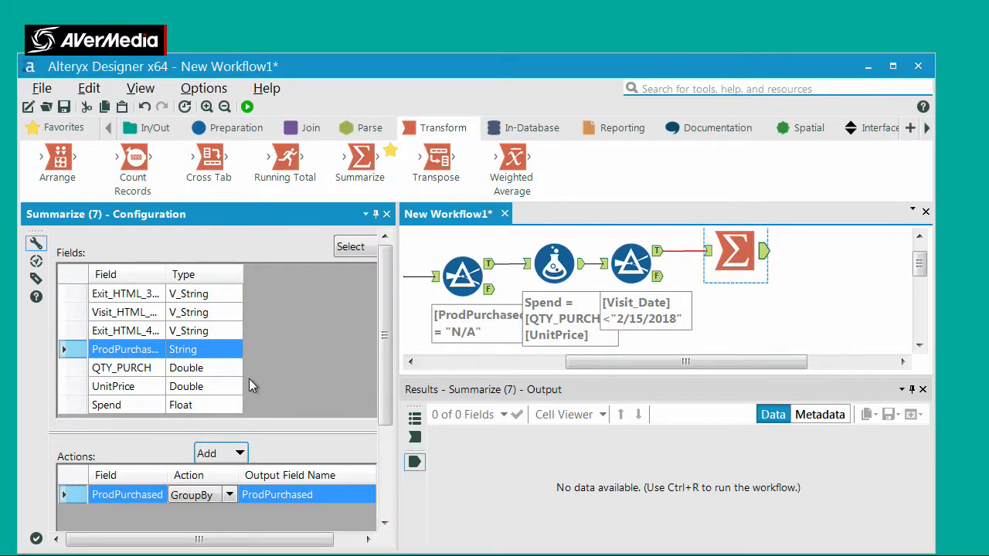
# Add a Sum action for the Spend field to the Summarize tool
pyautogui.click(136, 409)
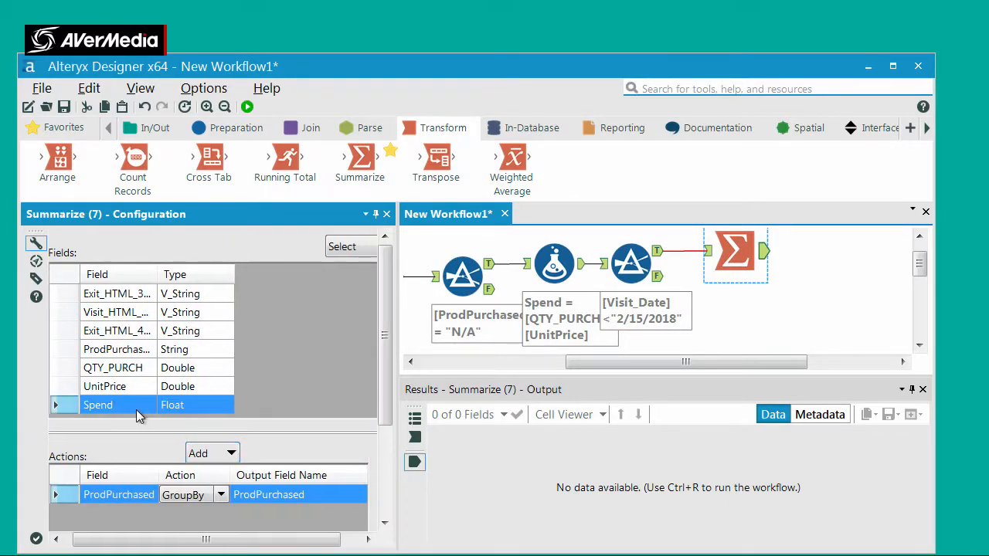
pyautogui.click(227, 455)
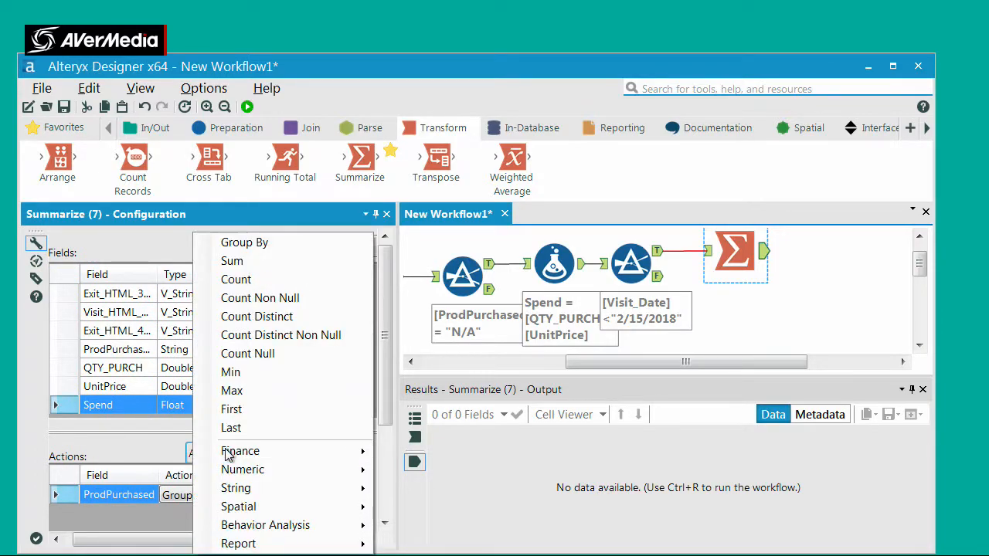
pyautogui.click(242, 262)
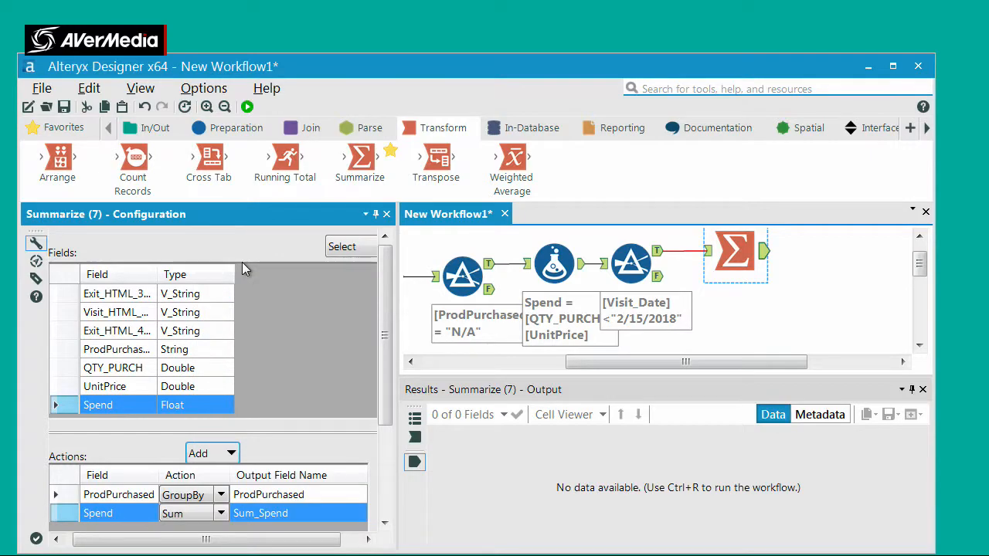
# Run the workflow and examine the Sum_Spend value of each purchased product in the Summarize output
pyautogui.click(248, 107)
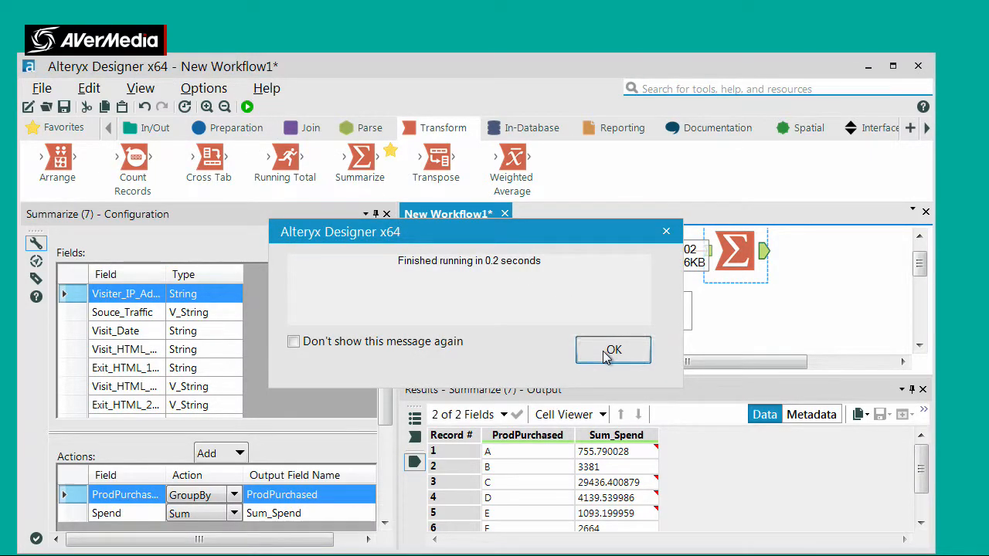
pyautogui.click(611, 349)
pyautogui.moveTo(922, 464)
pyautogui.mouseDown()
pyautogui.moveTo(921, 482)
pyautogui.moveTo(925, 455)
pyautogui.mouseUp()
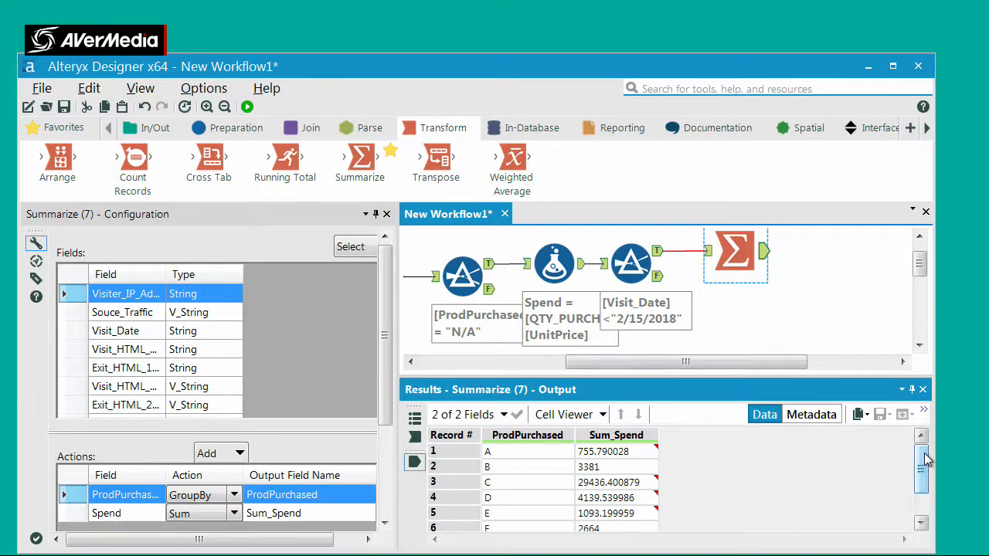
pyautogui.moveTo(925, 458)
pyautogui.mouseDown()
pyautogui.moveTo(922, 481)
pyautogui.moveTo(926, 459)
pyautogui.mouseUp()
pyautogui.moveTo(926, 459); pyautogui.dragTo(923, 481)
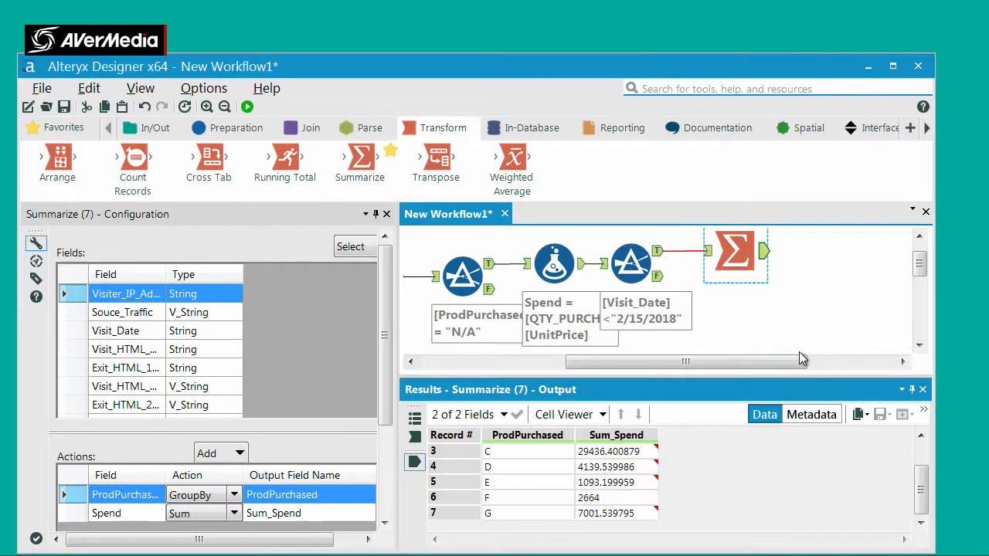
pyautogui.click(922, 453)
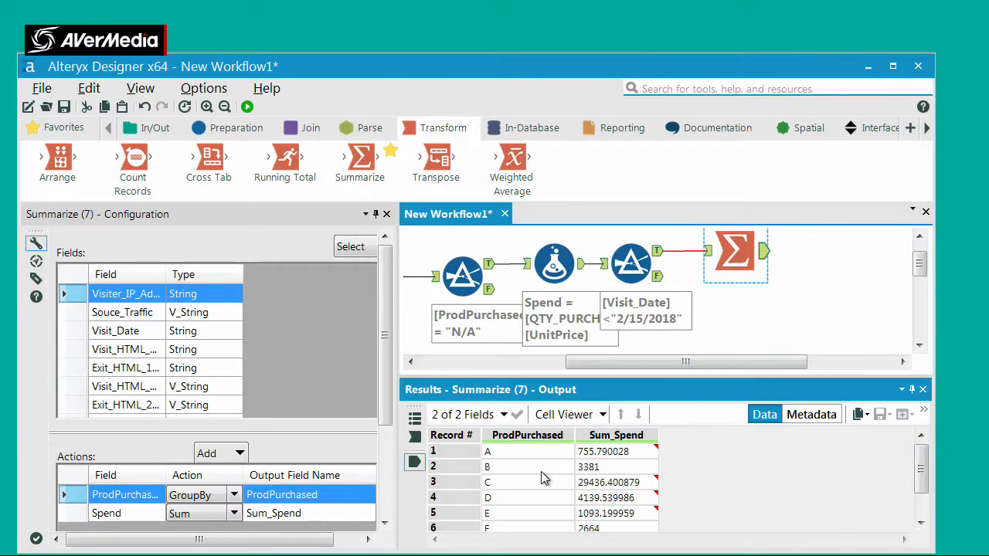
pyautogui.click(923, 507)
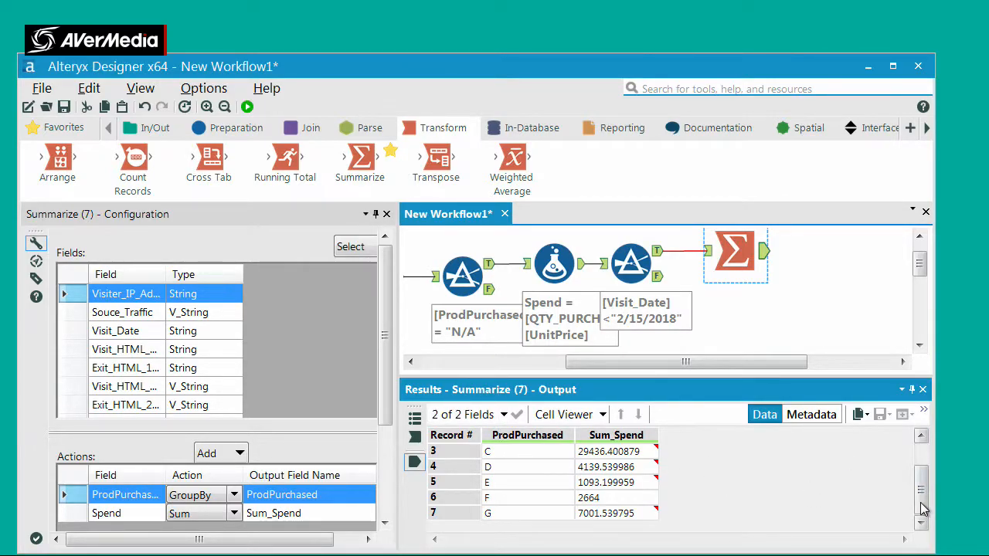
pyautogui.moveTo(921, 504); pyautogui.dragTo(916, 442)
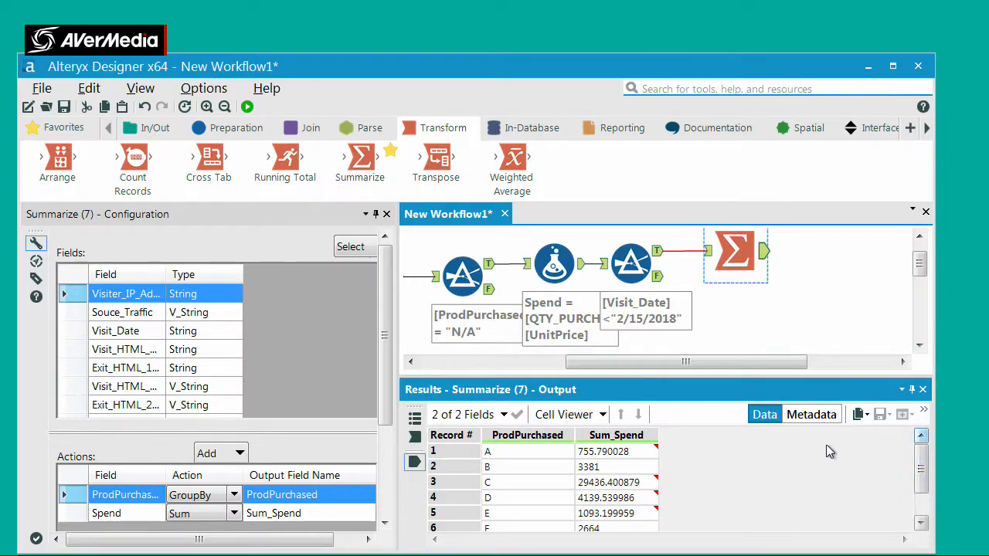
pyautogui.click(586, 467)
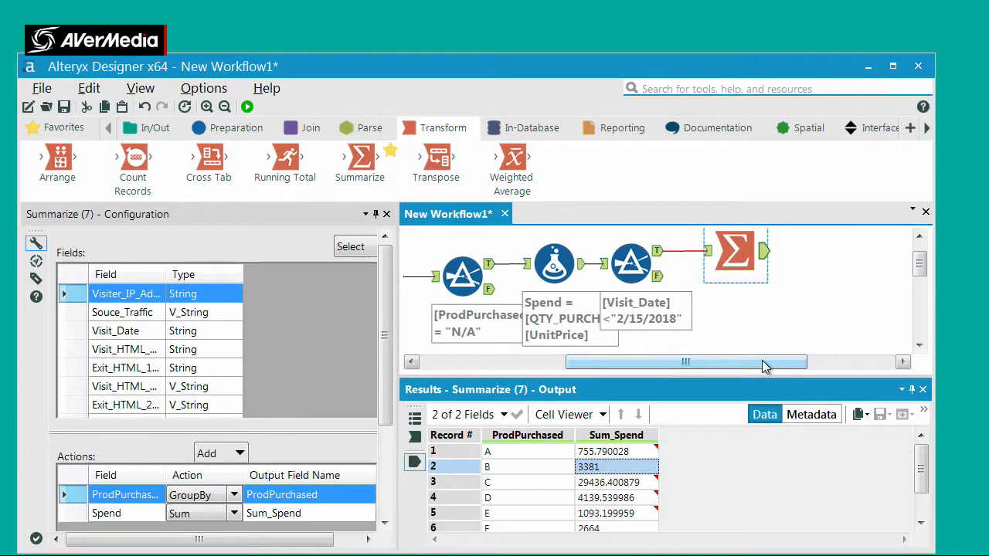
pyautogui.click(616, 129)
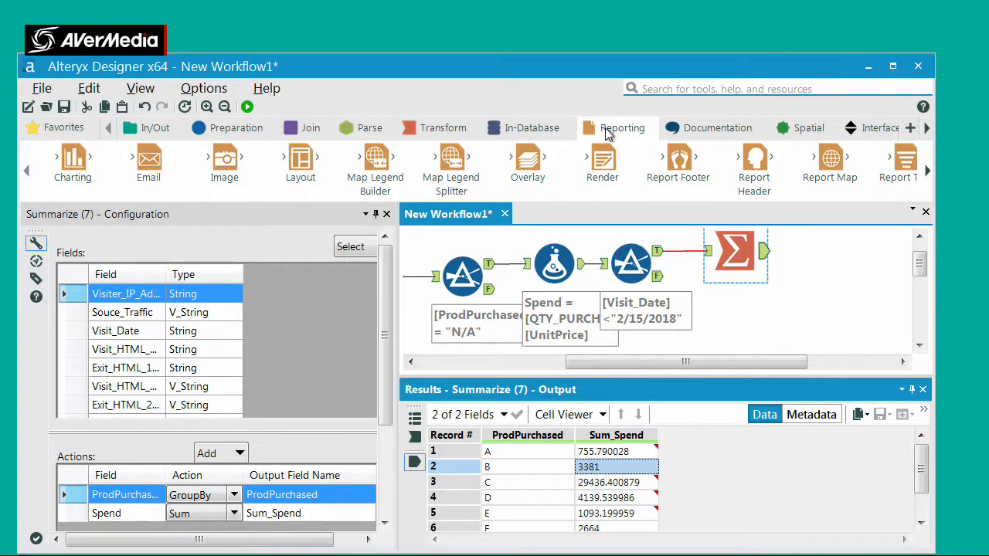
# Connect a Select tool to the Summarize output and exclude the *Unknown field, keeping ProdPurchased and Sum_Spend
pyautogui.click(245, 134)
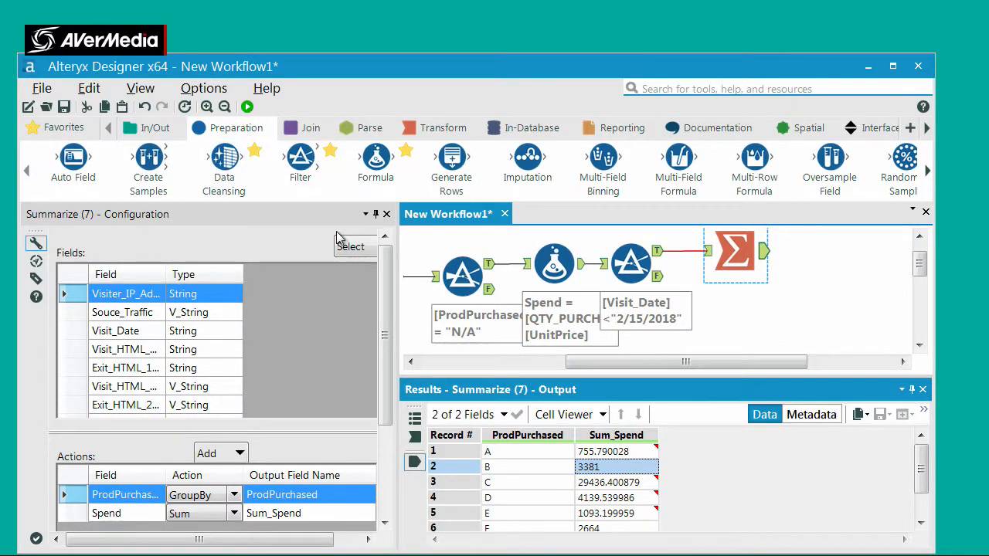
pyautogui.click(928, 172)
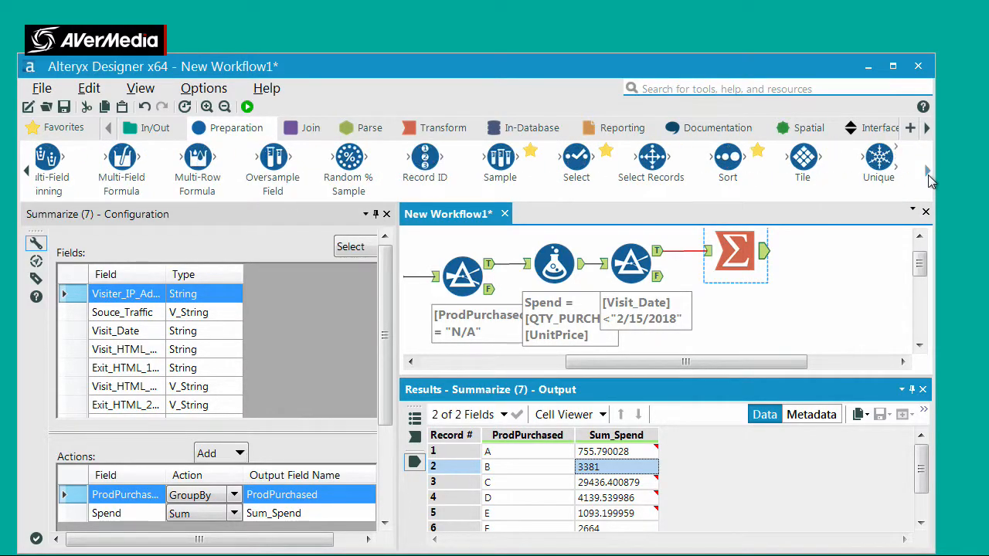
pyautogui.moveTo(576, 158); pyautogui.dragTo(818, 249)
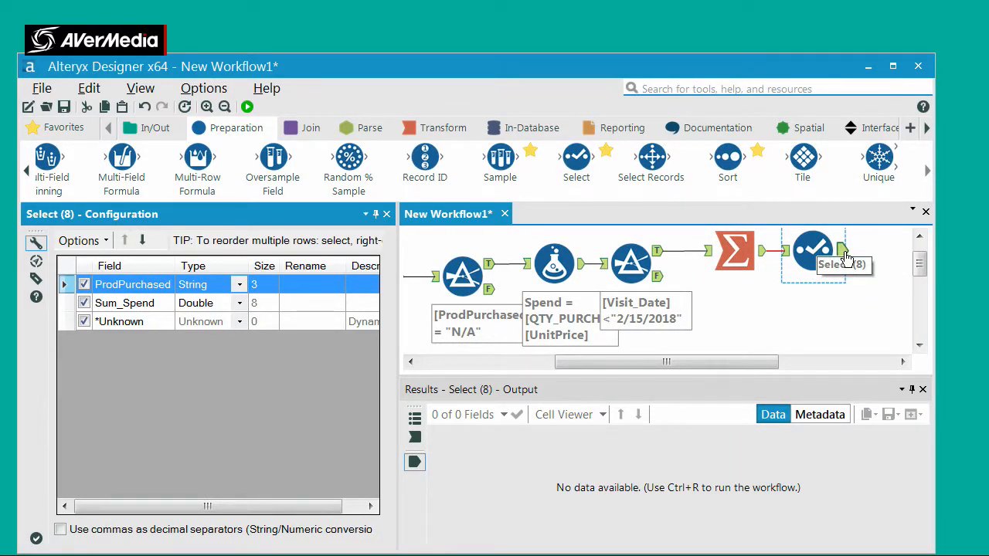
pyautogui.click(845, 255)
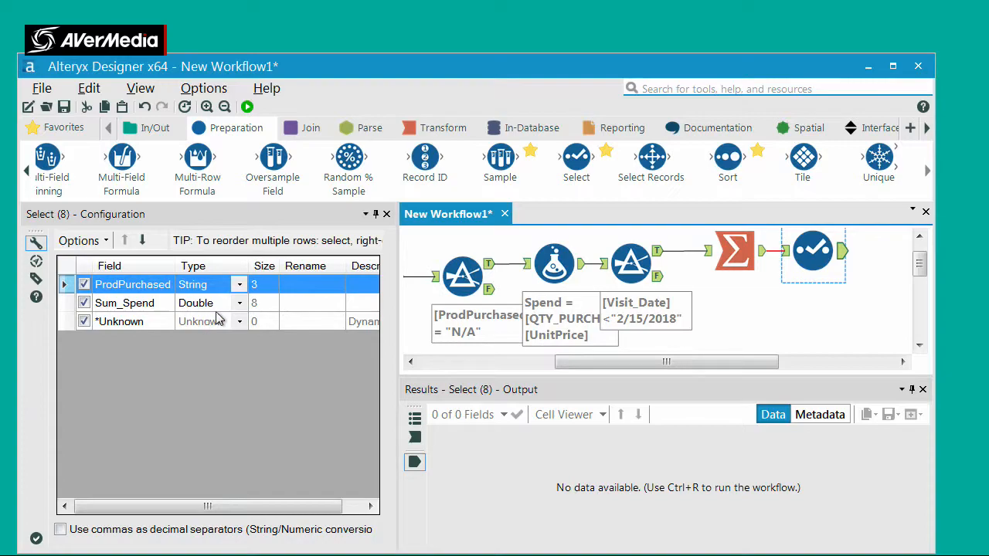
pyautogui.click(84, 325)
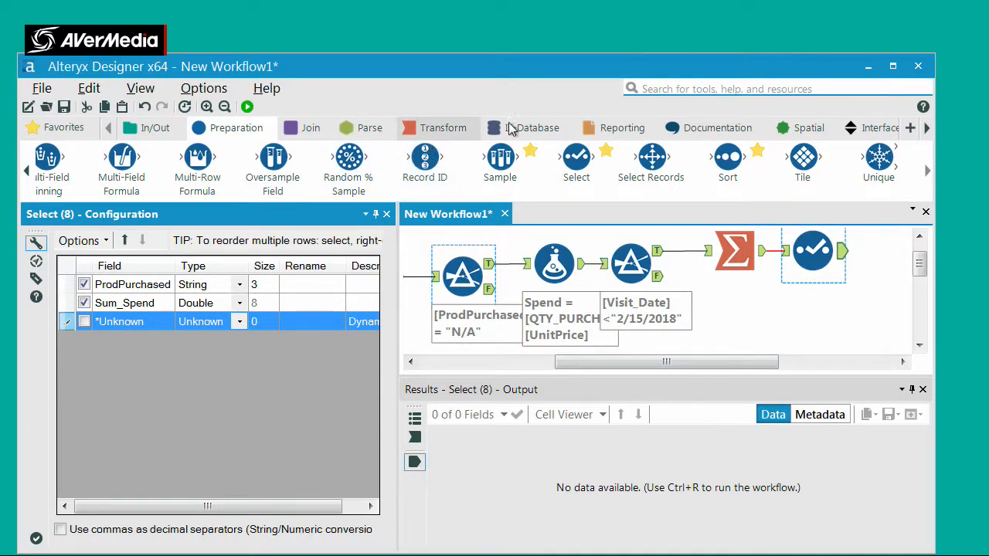
pyautogui.click(641, 127)
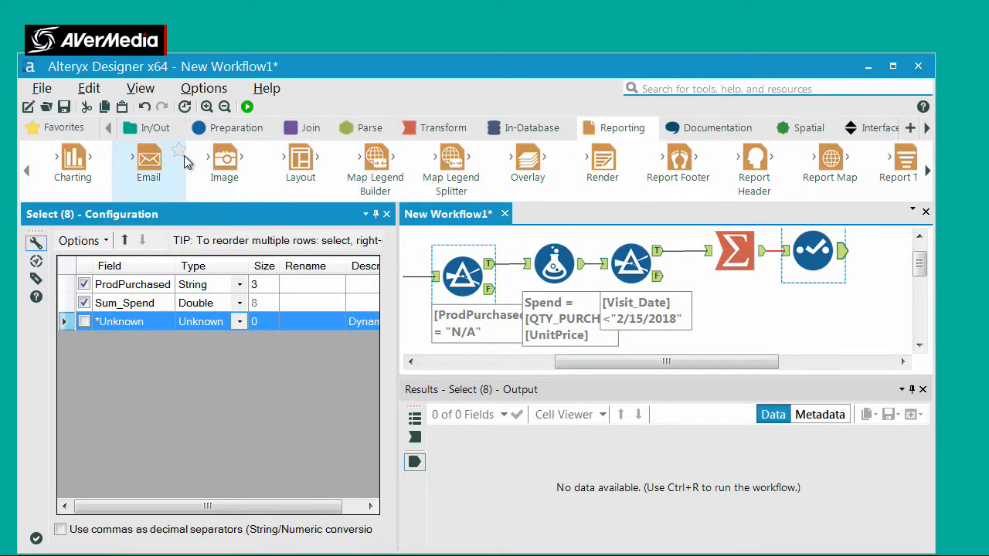
pyautogui.moveTo(72, 158); pyautogui.dragTo(899, 248)
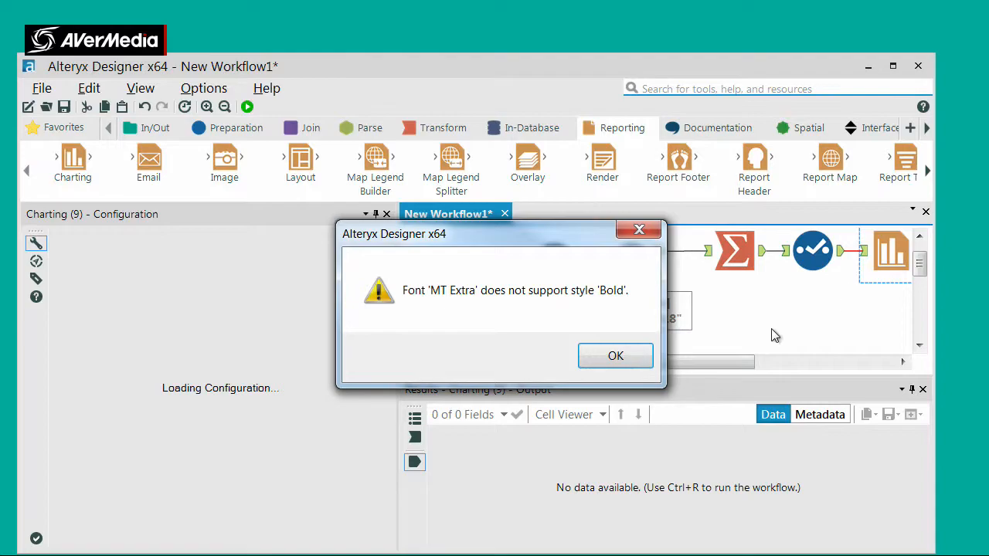
pyautogui.click(610, 358)
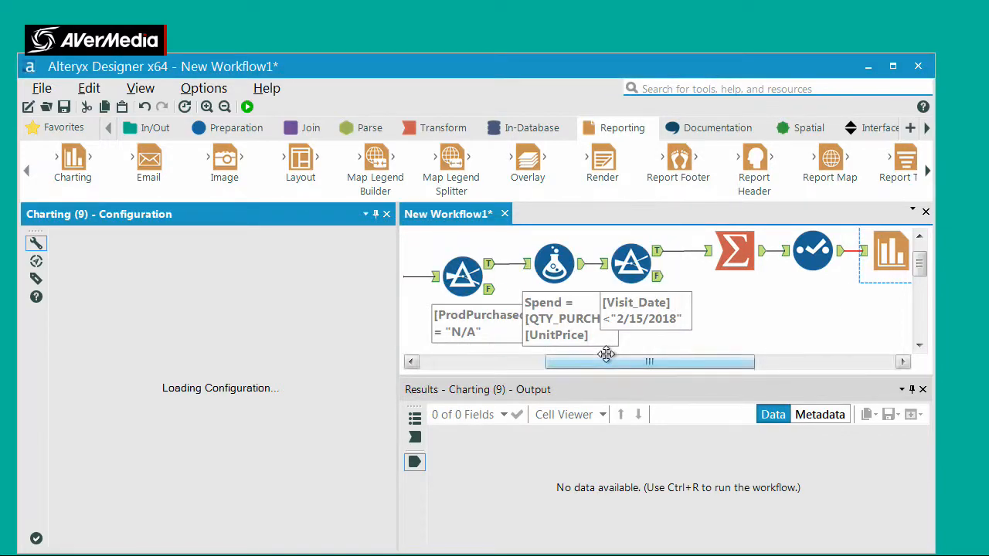
pyautogui.moveTo(881, 264); pyautogui.dragTo(877, 281)
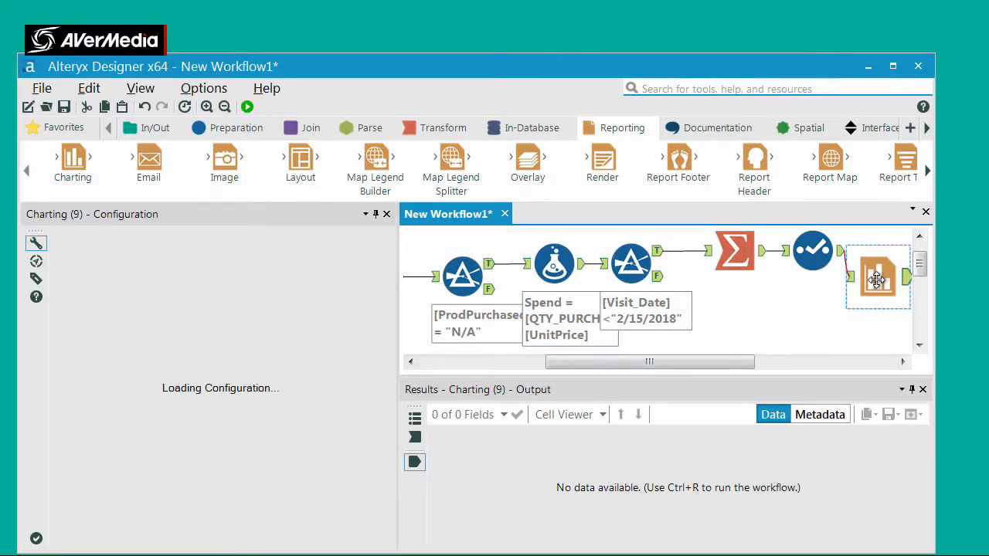
pyautogui.press('Delete')
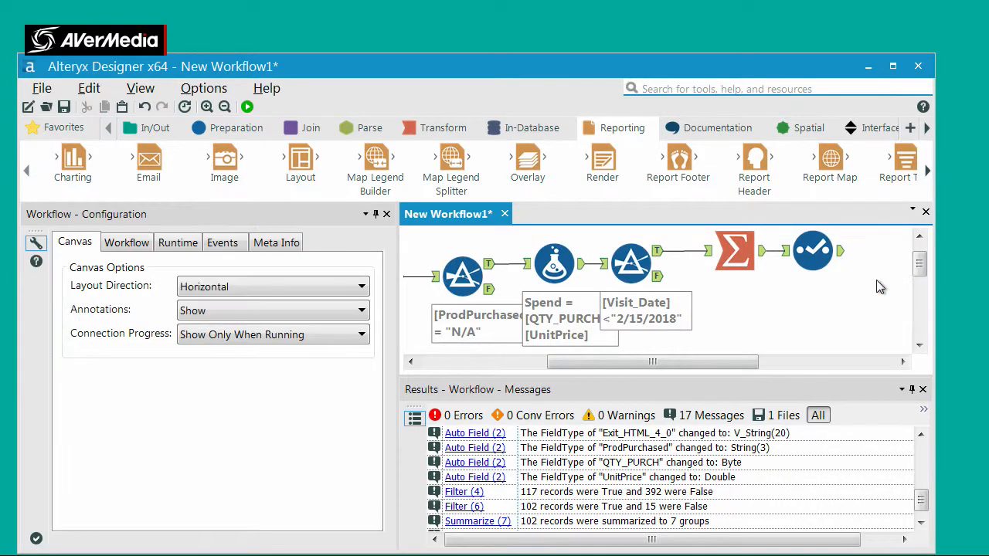
# Set the Sum_Spend field's data type to Double: Forced in the Select tool
pyautogui.click(812, 242)
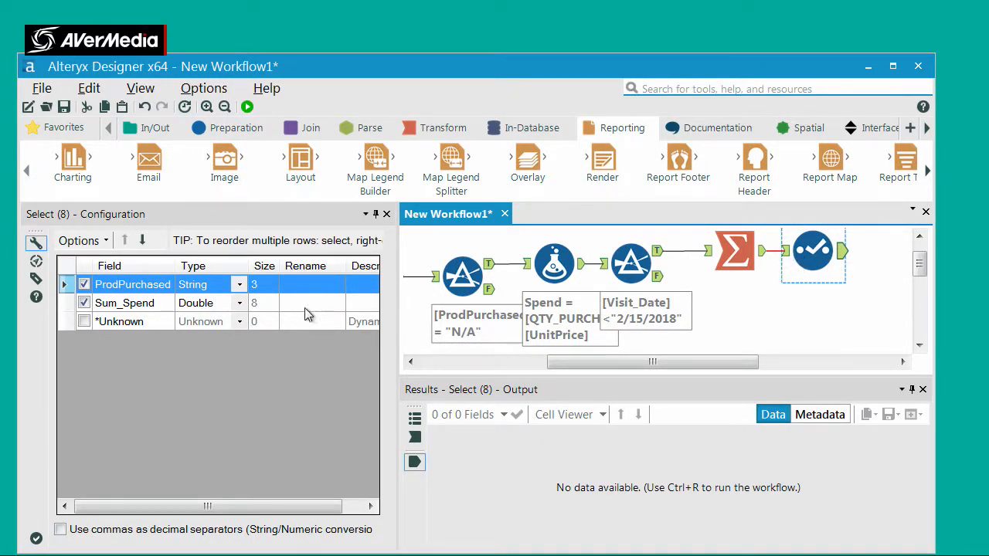
pyautogui.click(241, 304)
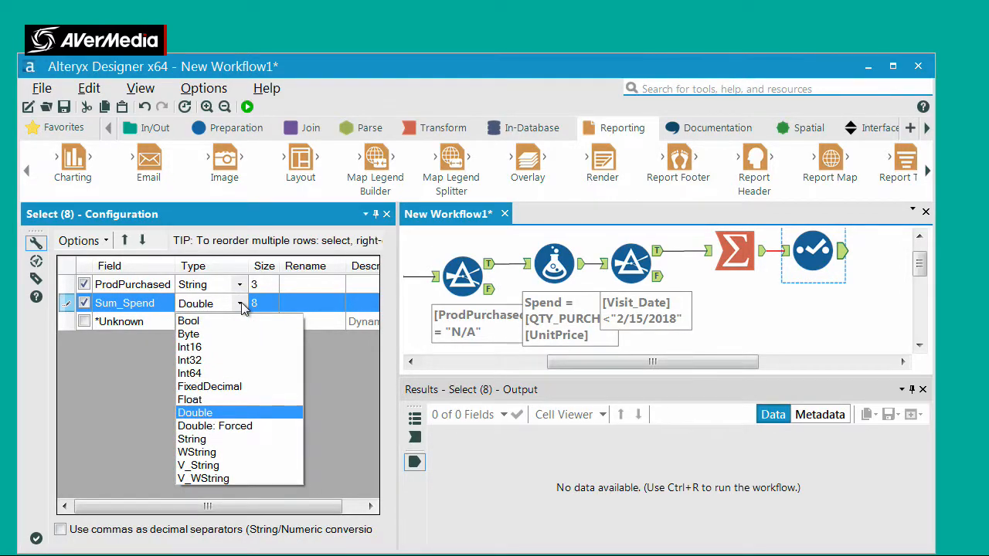
pyautogui.click(191, 414)
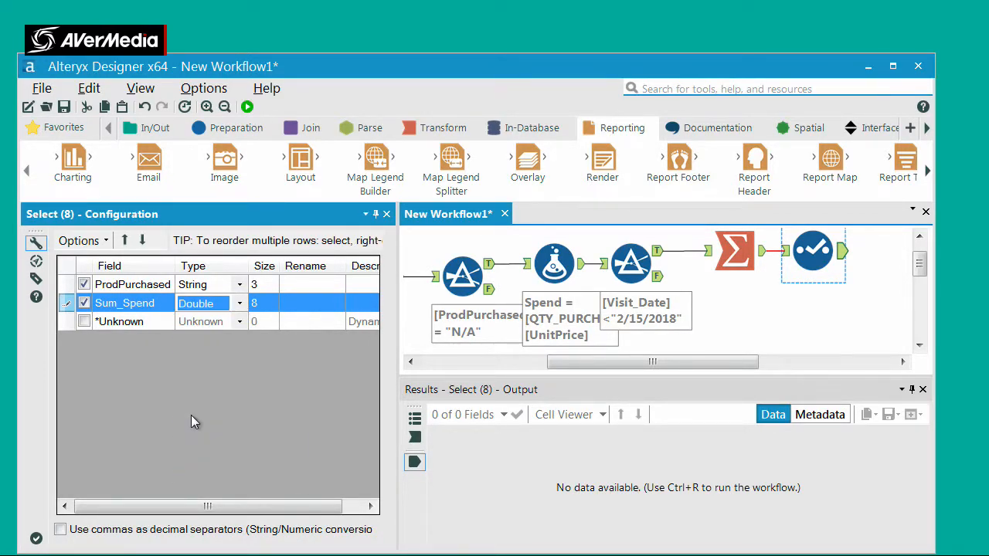
pyautogui.click(241, 304)
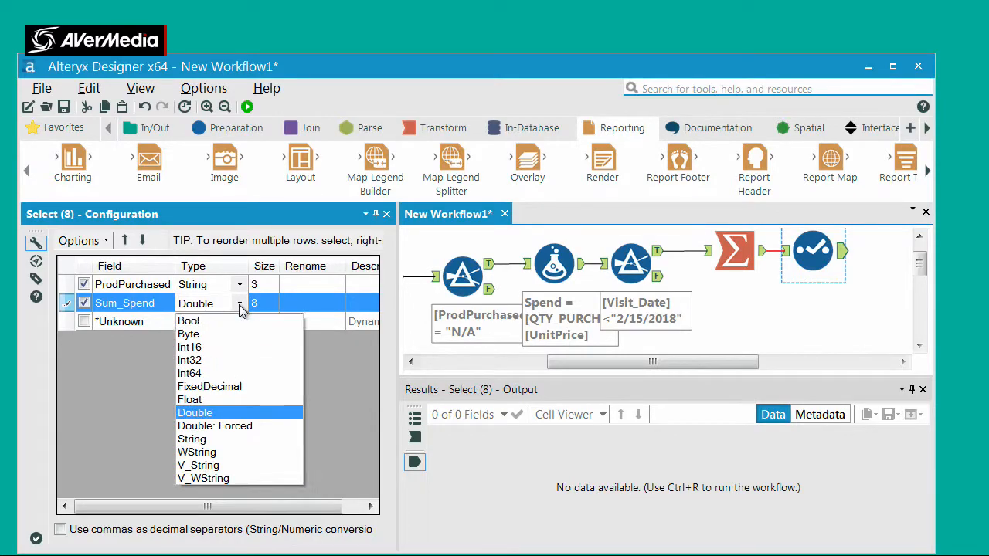
pyautogui.click(191, 425)
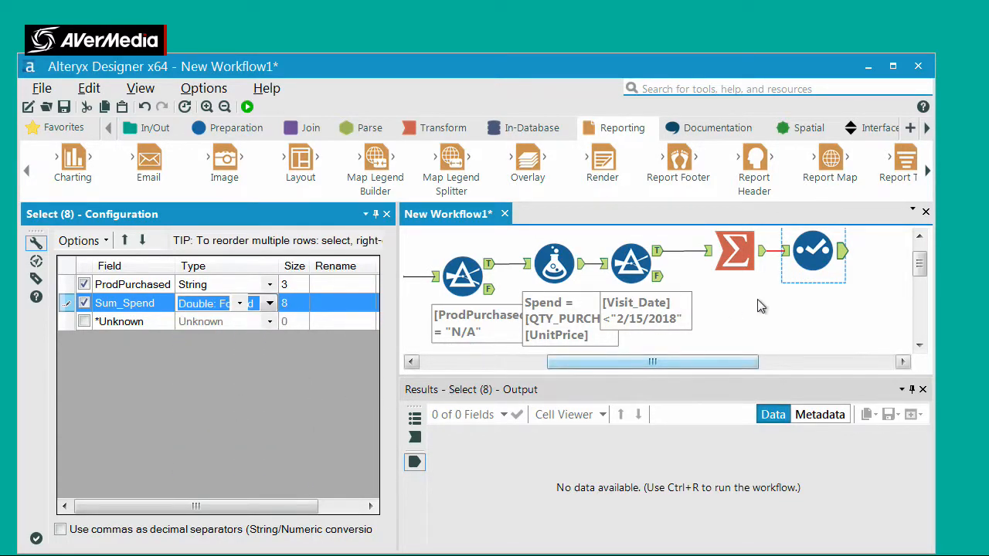
# Run the workflow and check the ProdPurchased and Sum_Spend columns in the Select tool's output
pyautogui.hotkey('ctrl', 'r')
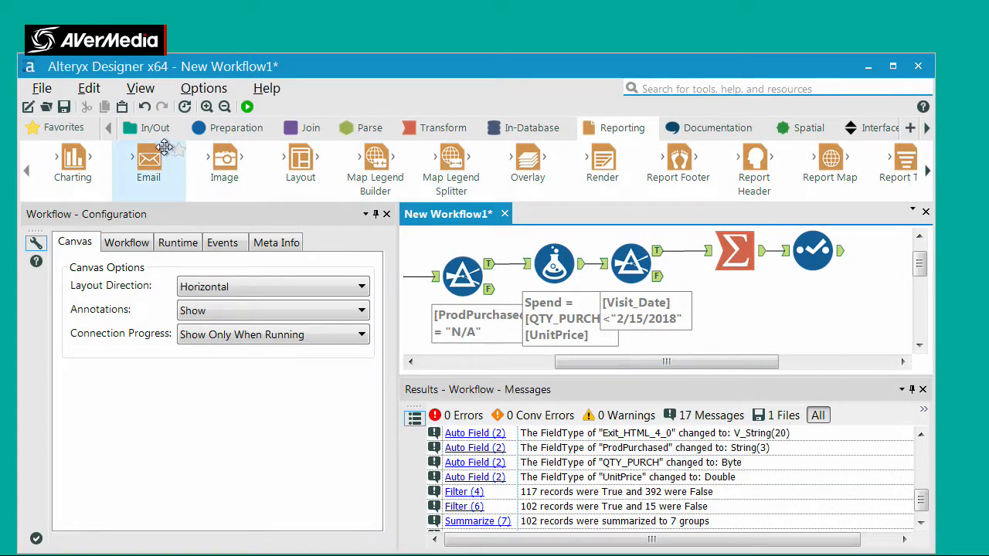
pyautogui.click(248, 106)
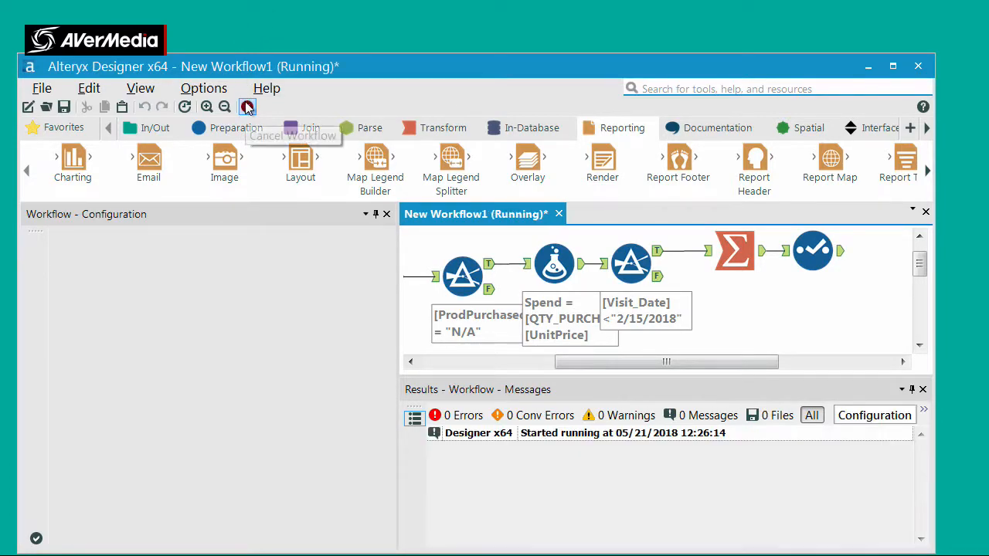
pyautogui.click(613, 350)
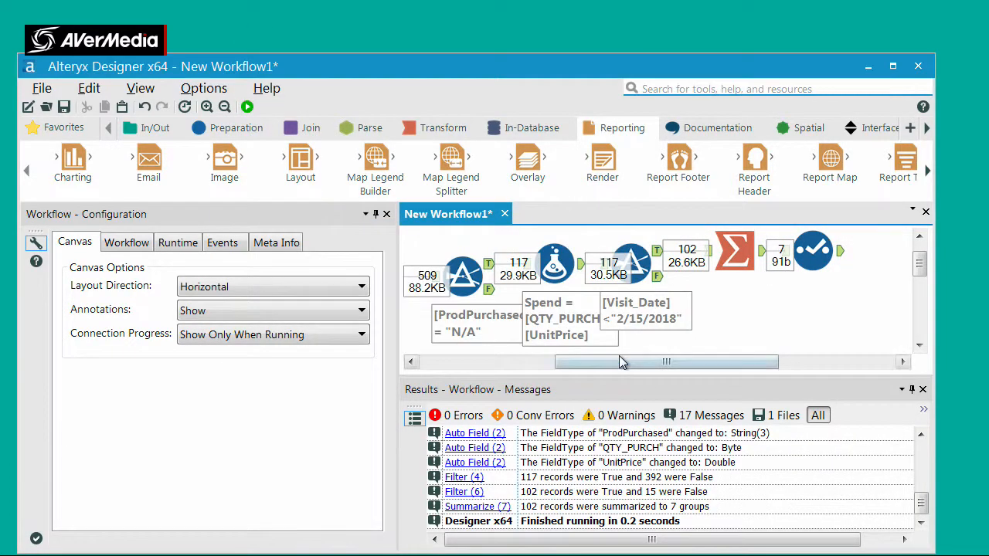
pyautogui.click(844, 259)
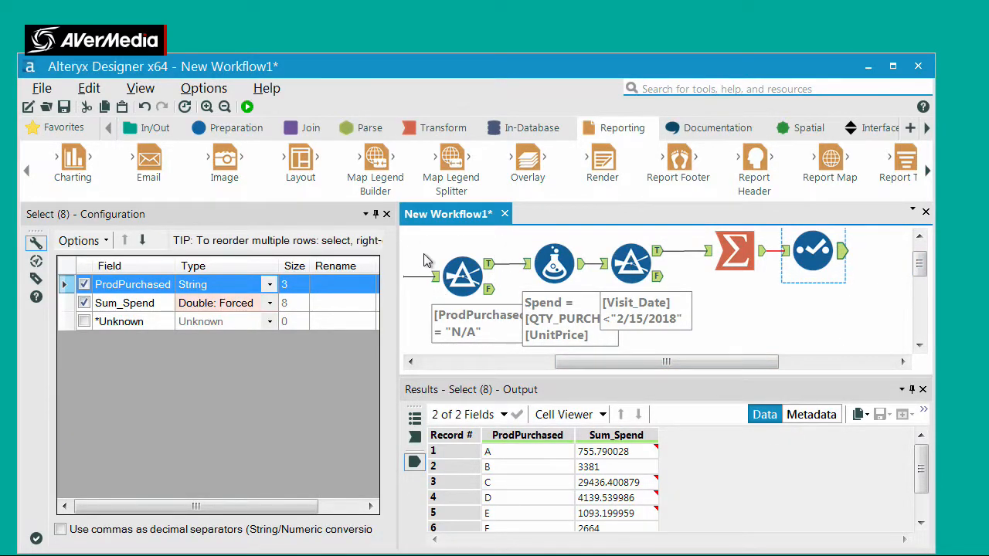
# Connect a Charting tool to the Select tool's output and set its chart type to Column
pyautogui.moveTo(76, 159); pyautogui.dragTo(886, 251)
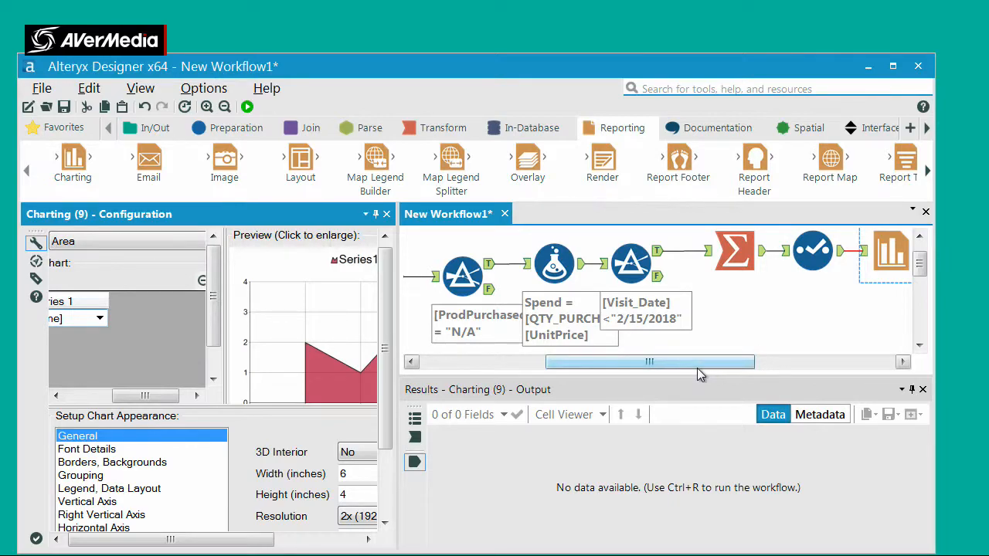
pyautogui.click(806, 252)
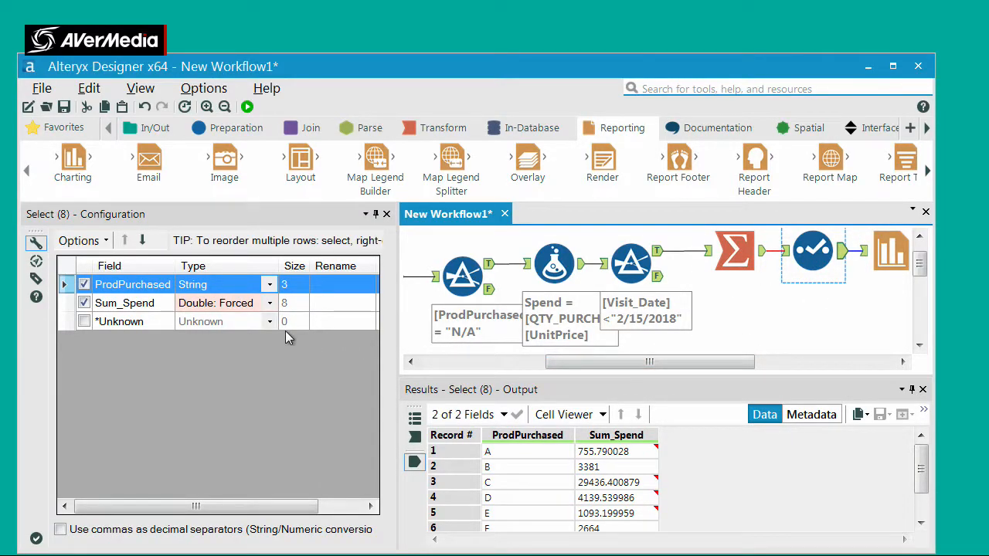
pyautogui.click(897, 256)
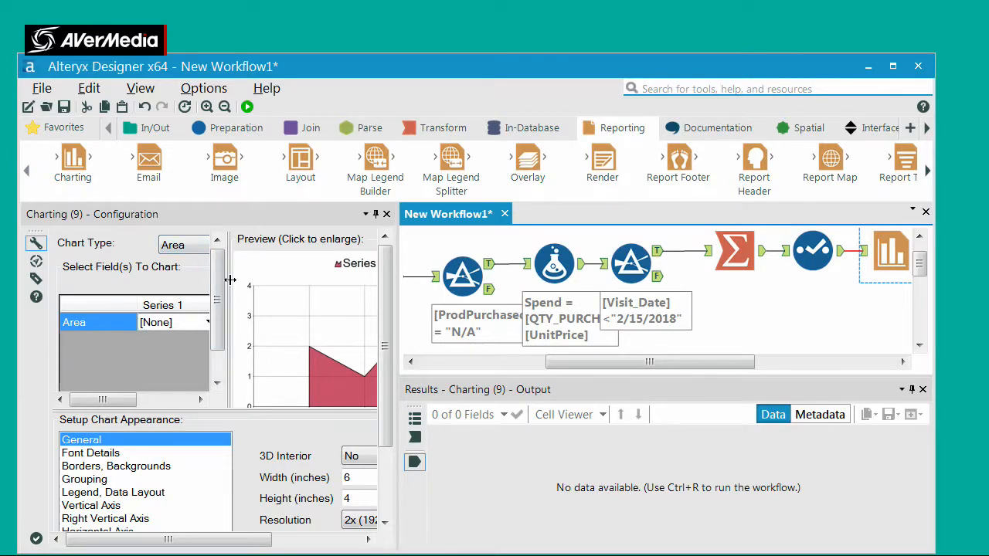
pyautogui.click(179, 246)
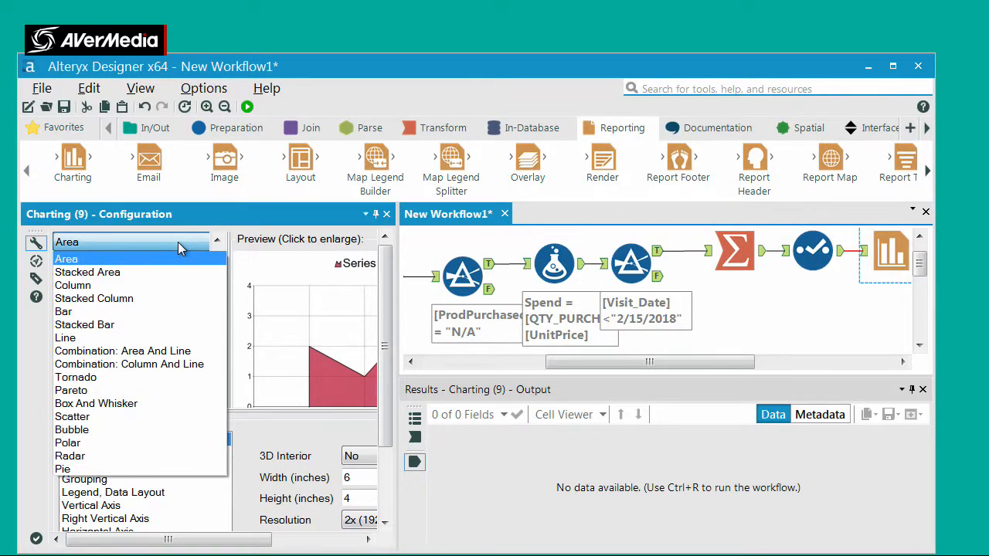
pyautogui.click(116, 285)
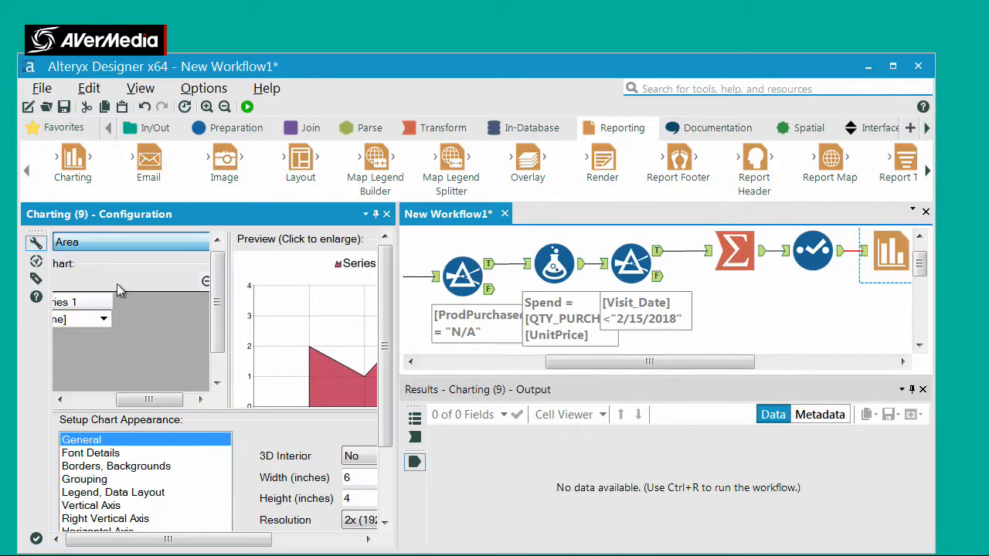
# Chart Sum_Spend as Series 1 of the column chart and use ProdPurchased as the label field
pyautogui.click(99, 401)
pyautogui.click(174, 313)
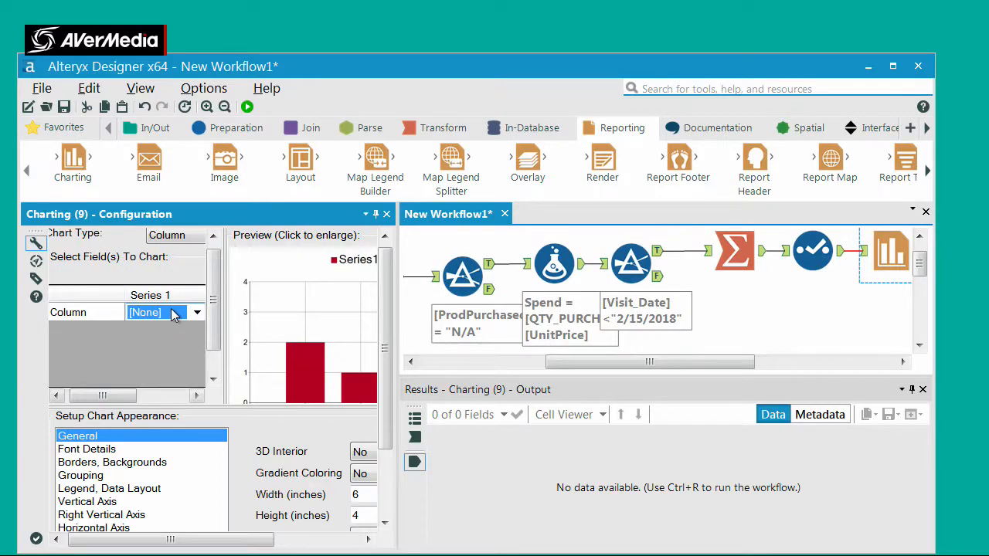
pyautogui.click(197, 313)
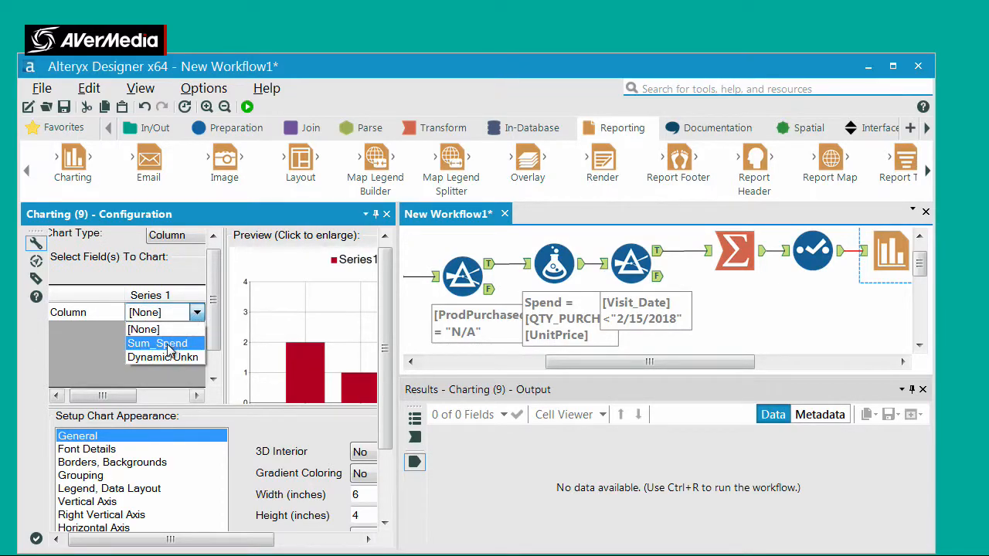
pyautogui.click(166, 345)
pyautogui.scroll(-1, 200, 362)
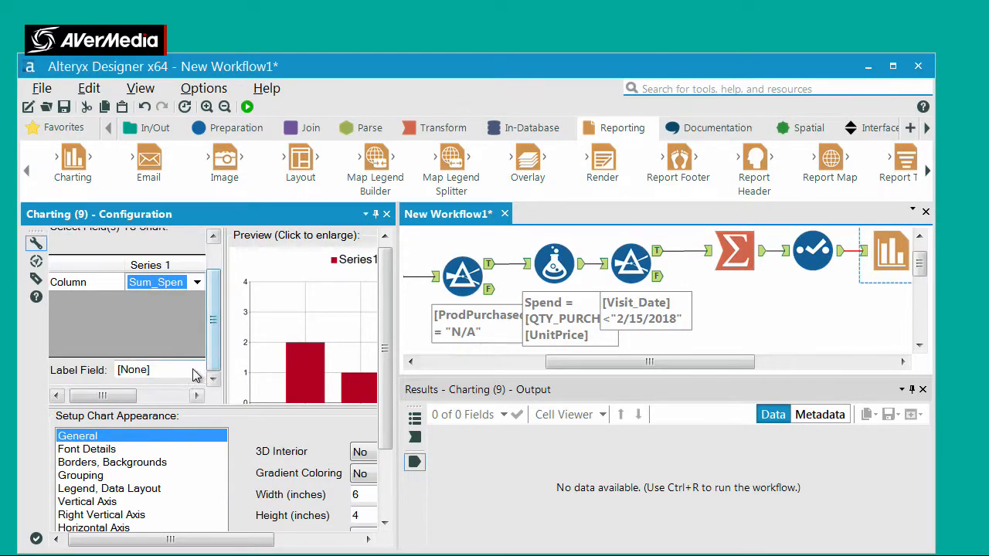
pyautogui.click(194, 372)
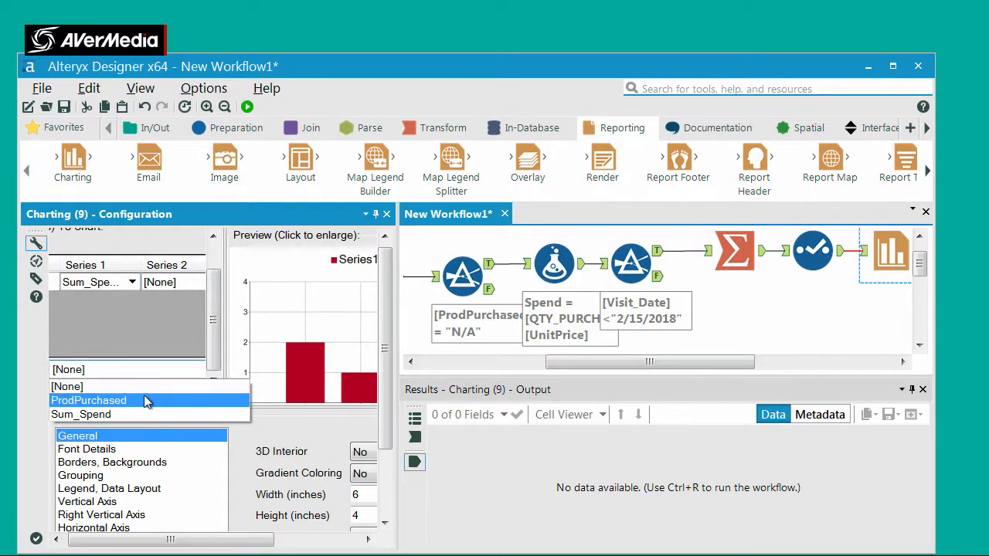
pyautogui.click(128, 401)
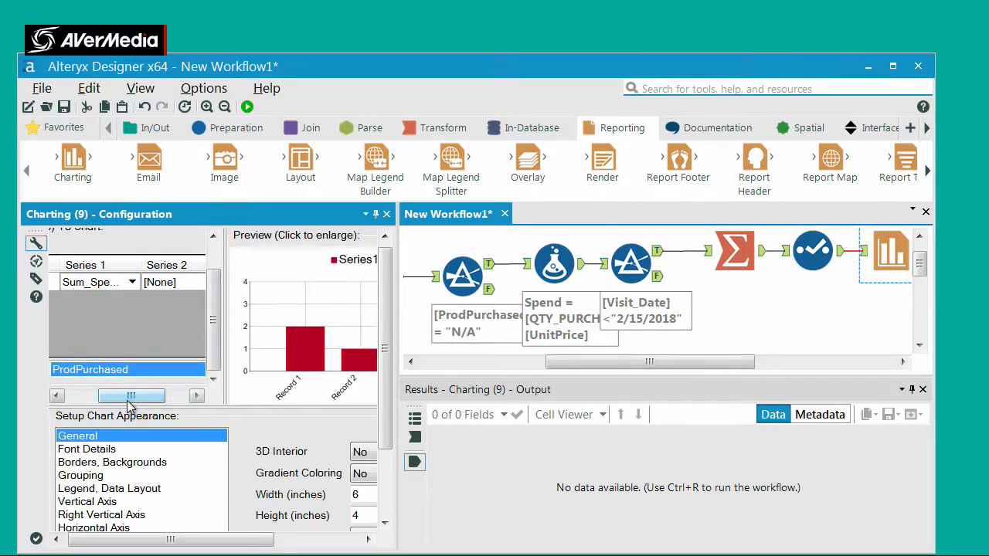
# Try to run the workflow with the column chart and review the settings of the Charting and Select tools
pyautogui.click(247, 107)
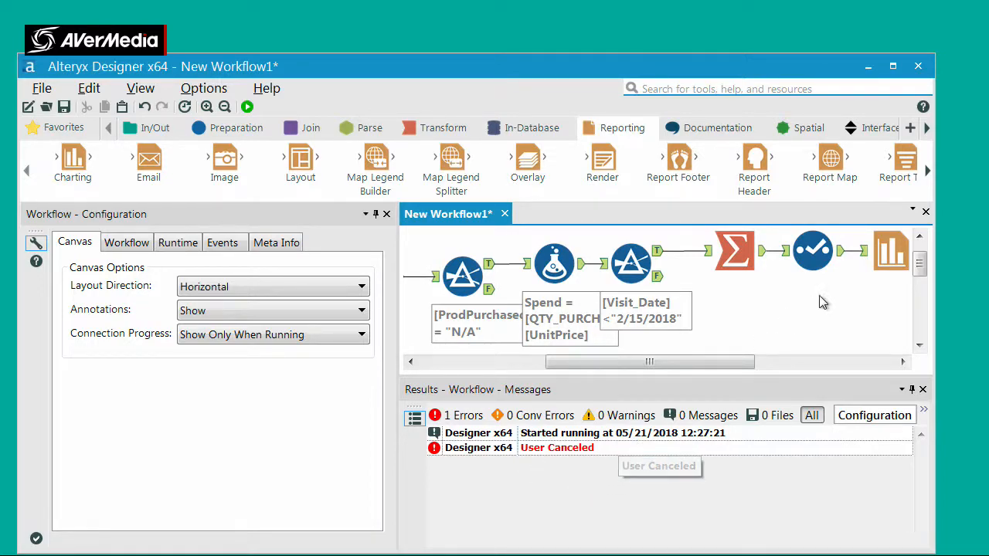
pyautogui.click(888, 255)
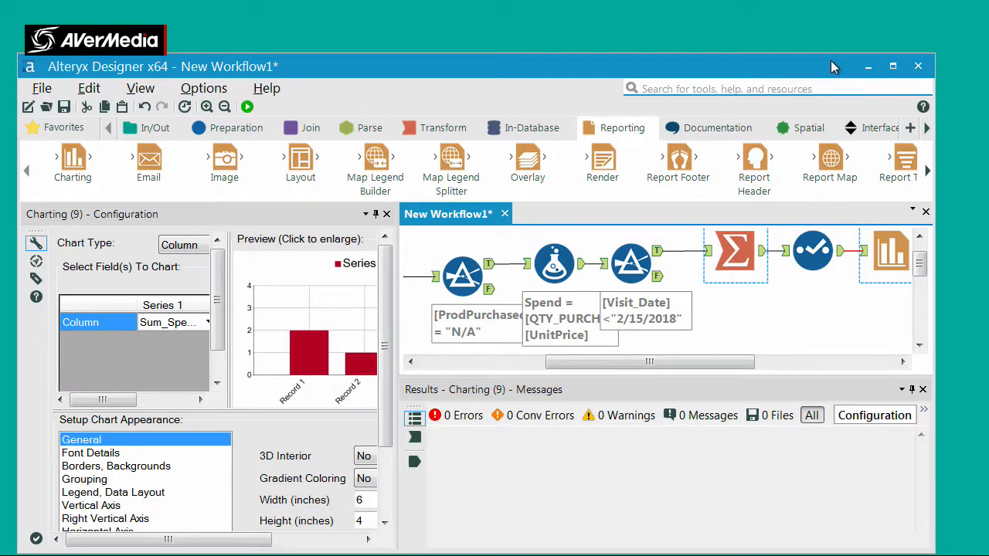
pyautogui.moveTo(831, 67); pyautogui.dragTo(847, 54)
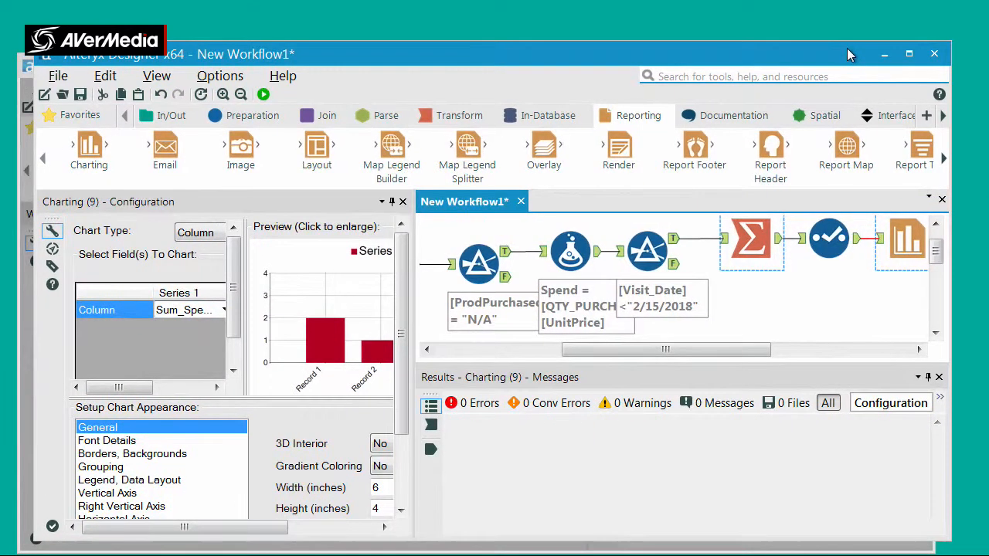
pyautogui.click(918, 349)
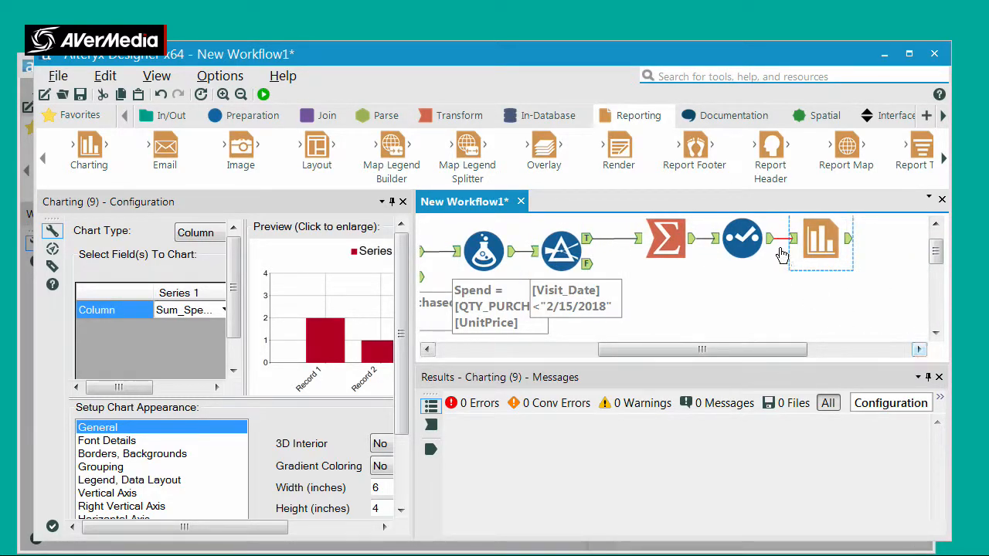
pyautogui.click(767, 236)
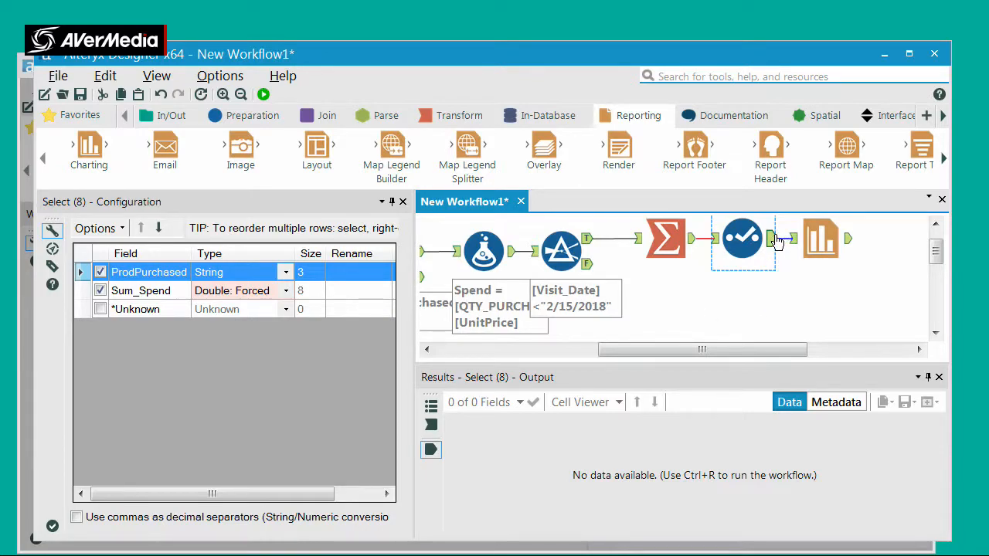
pyautogui.click(818, 240)
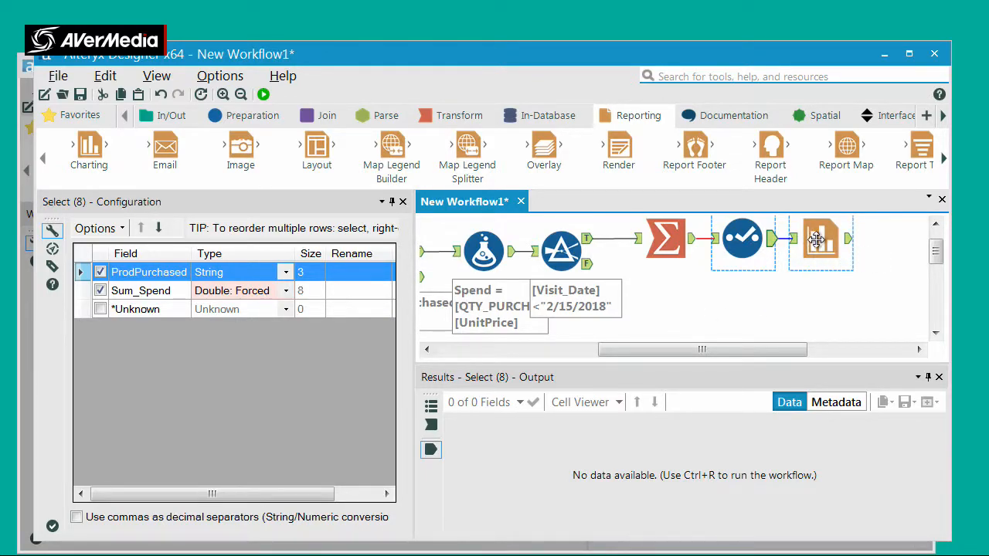
# Delete the Charting tool and rerun the workflow to check the Select tool's output
pyautogui.press('Delete')
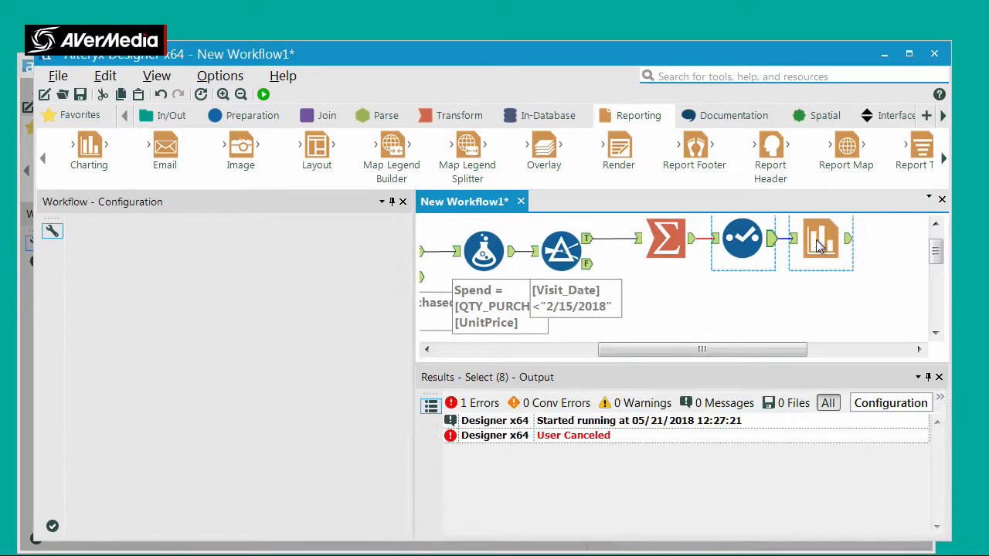
pyautogui.click(263, 94)
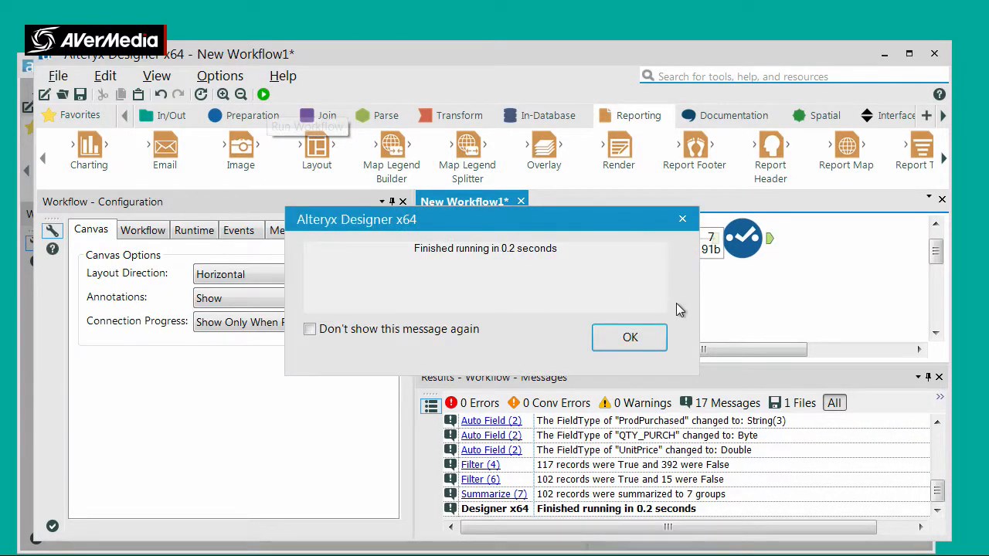
pyautogui.click(631, 336)
pyautogui.click(775, 245)
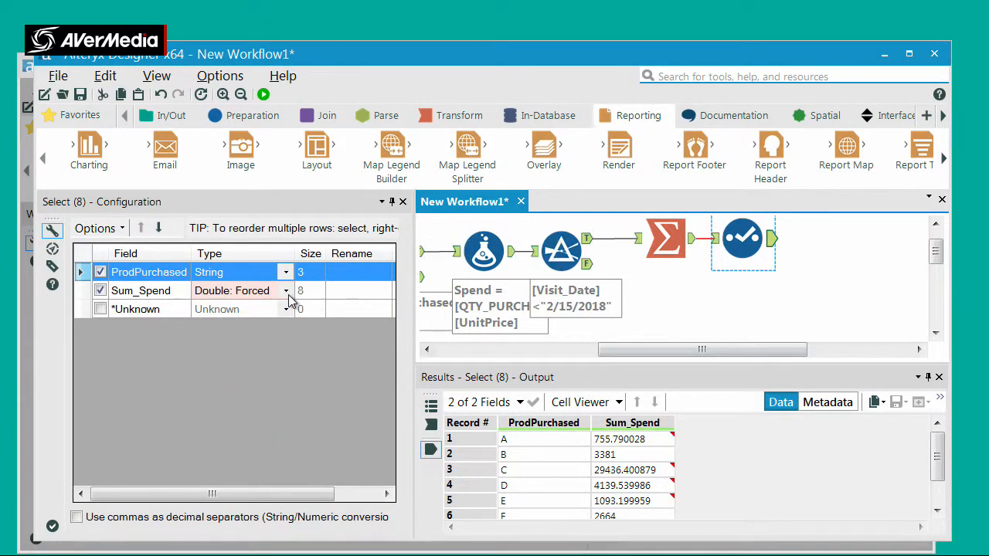
# Change the Sum_Spend field's type to Float in the Select tool and rerun the workflow
pyautogui.click(286, 296)
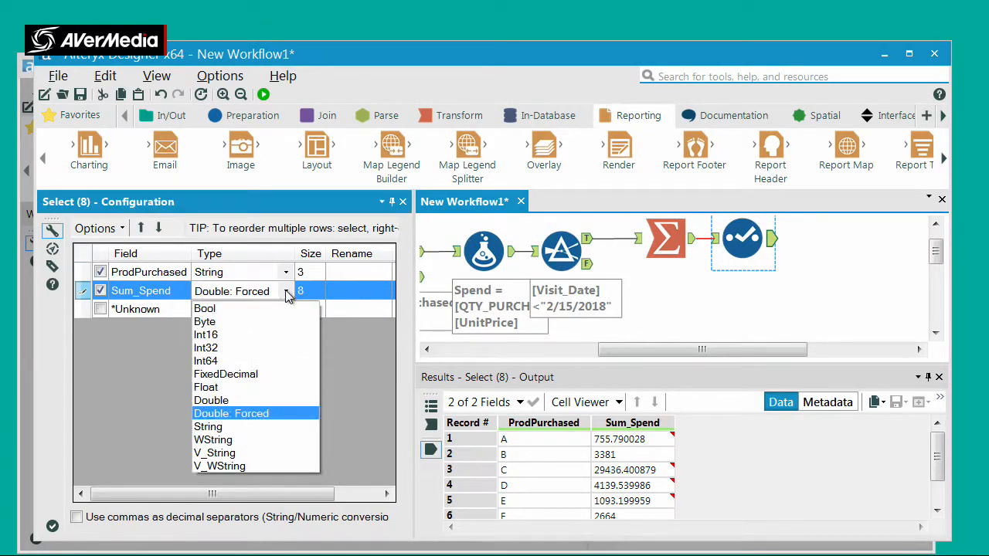
pyautogui.click(213, 388)
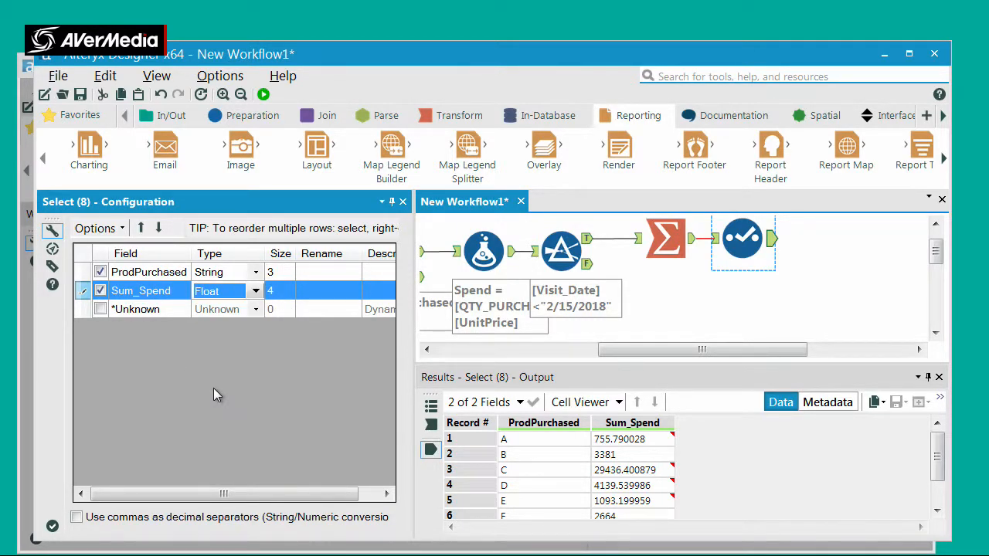
pyautogui.click(264, 95)
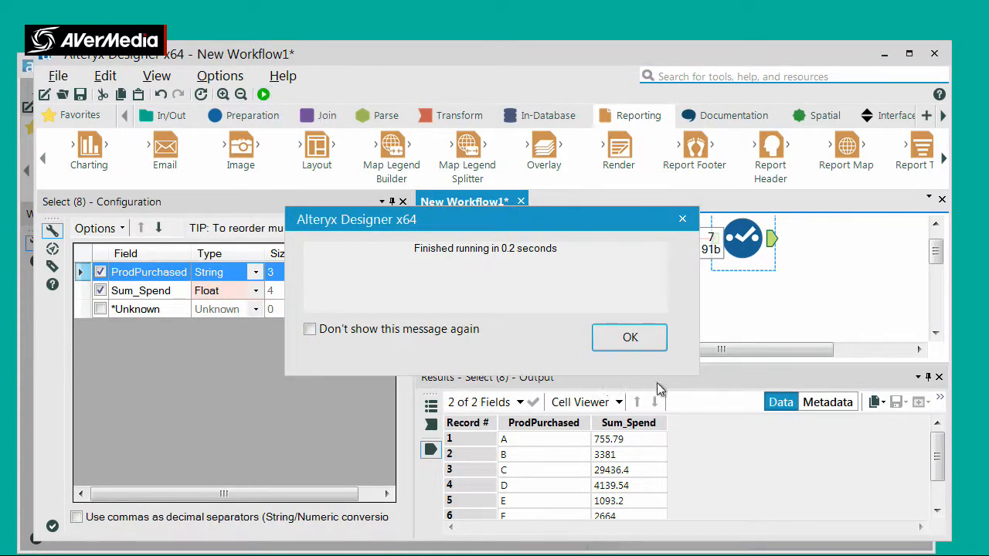
pyautogui.click(647, 337)
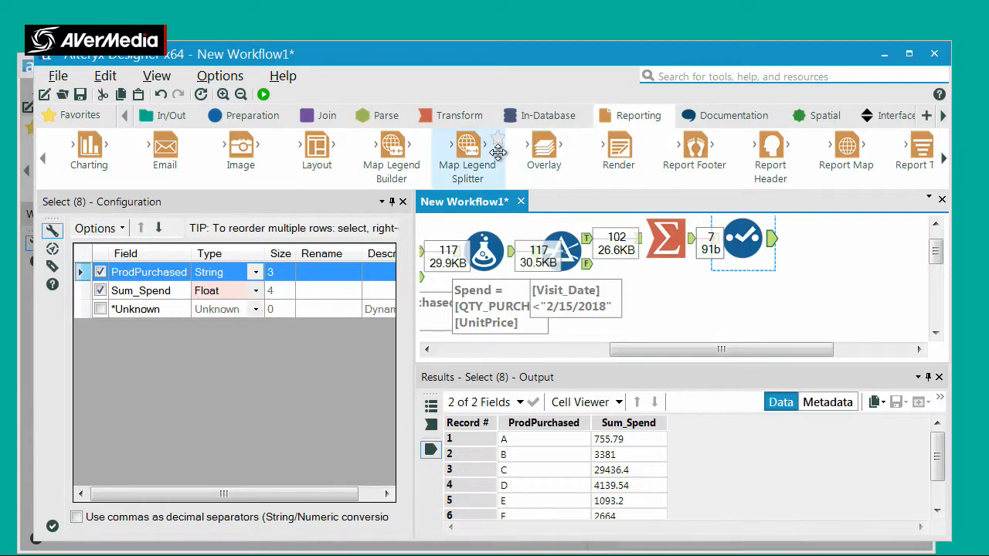
# Connect a new Charting tool to the Select tool's output and set its chart type to Column
pyautogui.moveTo(89, 147); pyautogui.dragTo(873, 235)
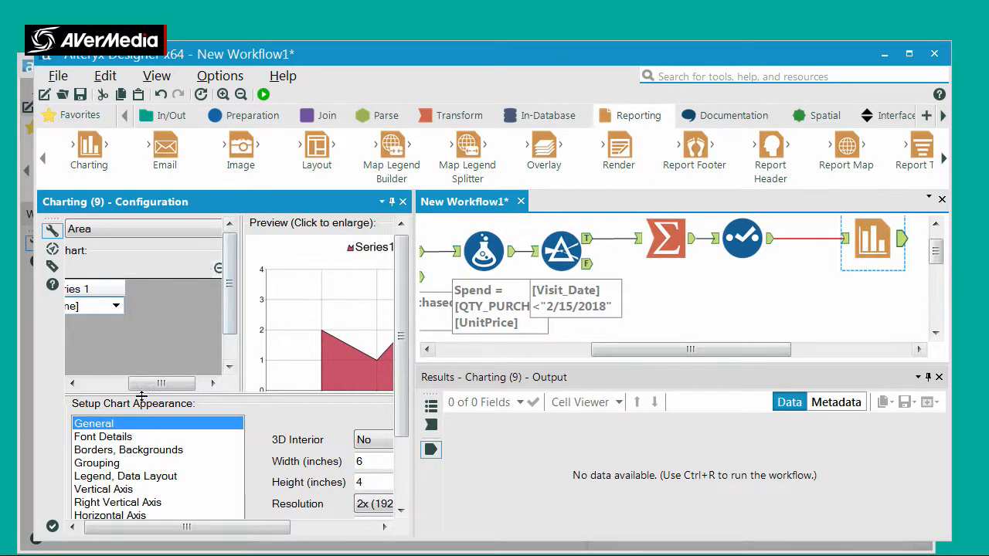
pyautogui.click(74, 383)
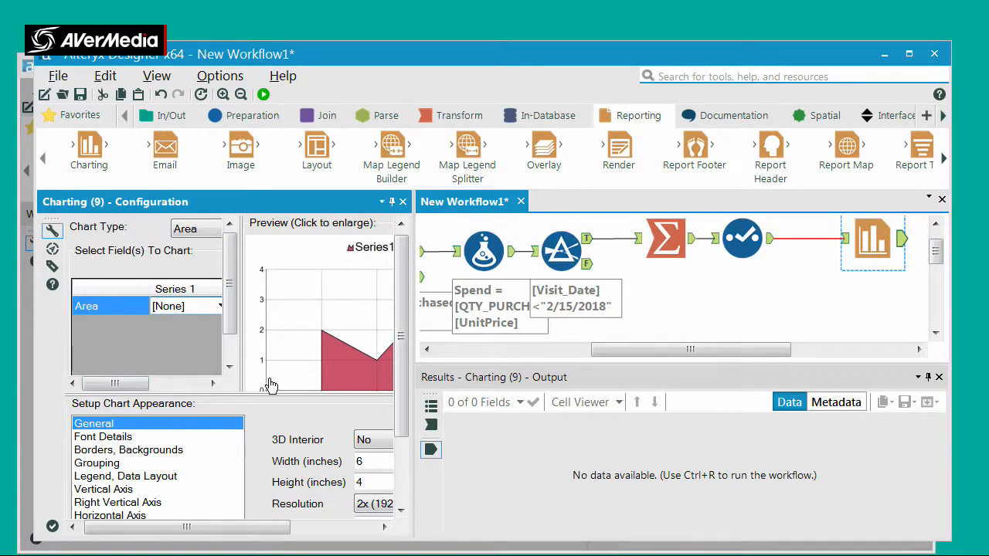
pyautogui.moveTo(238, 376); pyautogui.dragTo(295, 377)
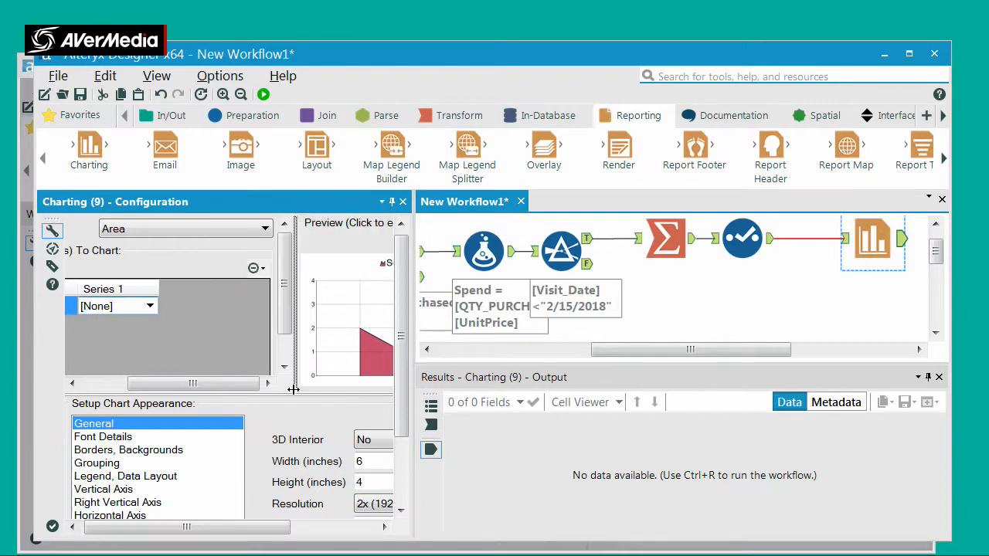
pyautogui.click(265, 230)
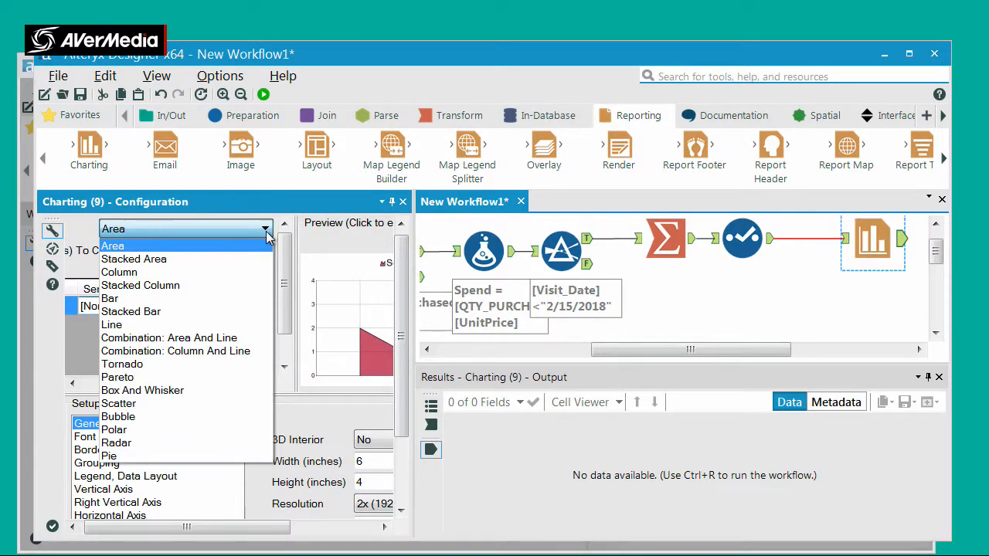
pyautogui.click(211, 271)
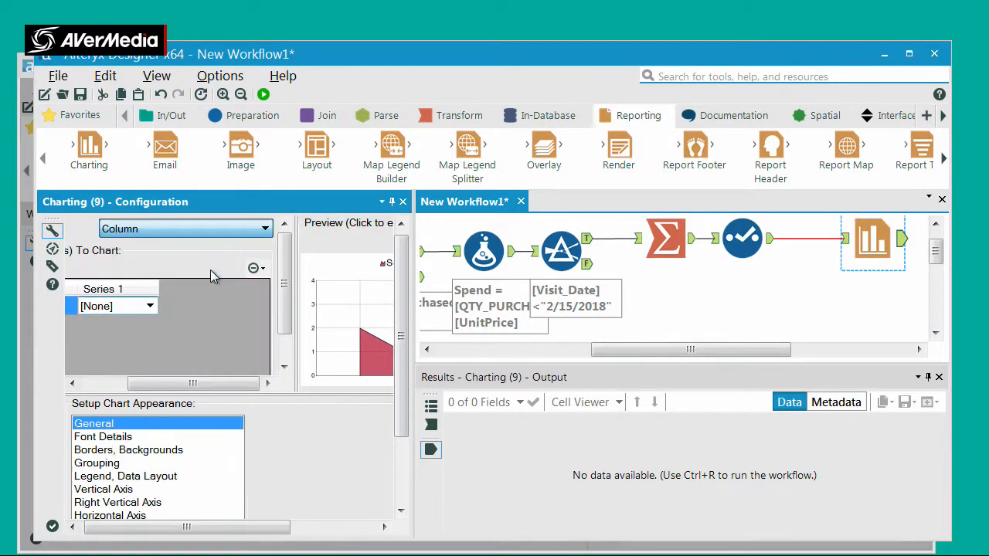
# Use Sum_Spend as Series 1 of the new column chart and ProdPurchased as its label field
pyautogui.click(145, 306)
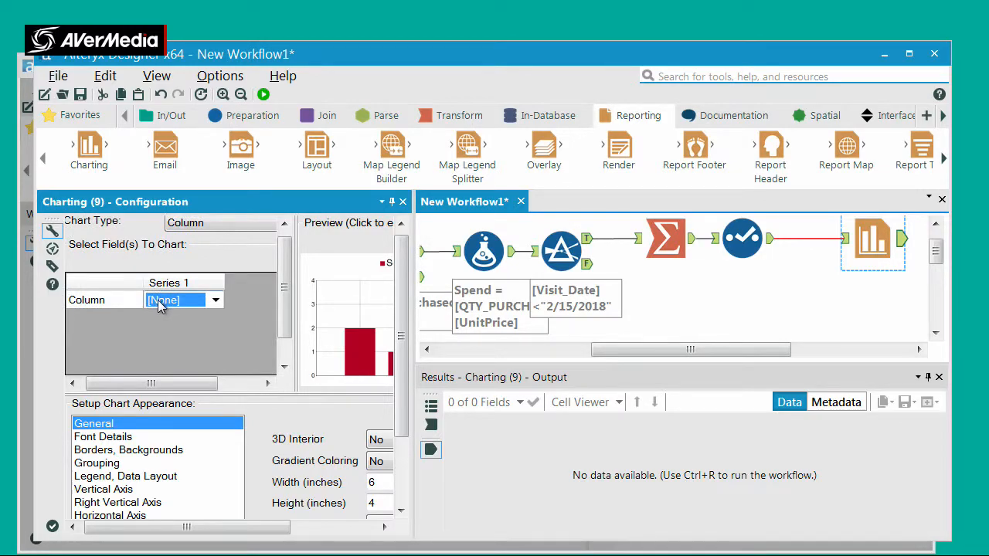
pyautogui.click(192, 305)
pyautogui.click(177, 333)
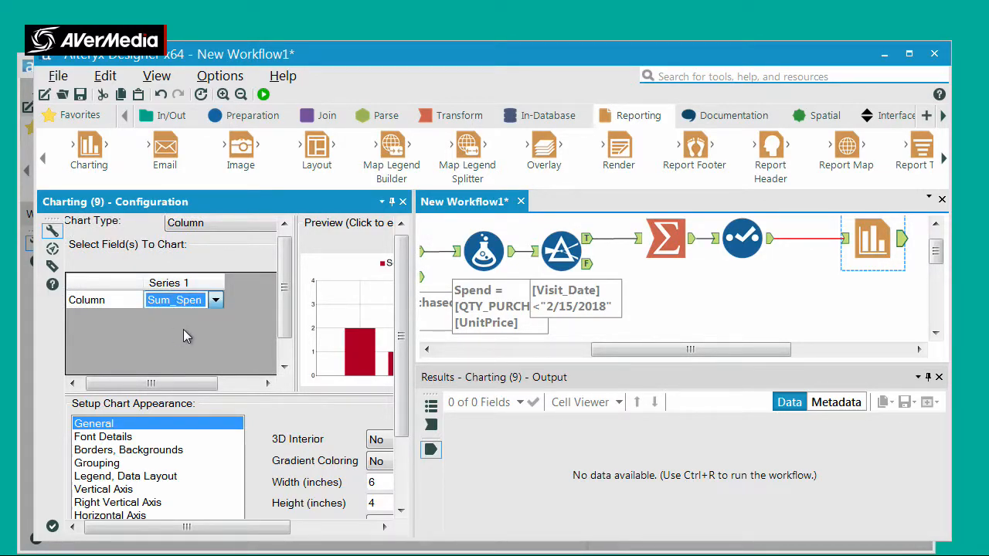
pyautogui.click(286, 366)
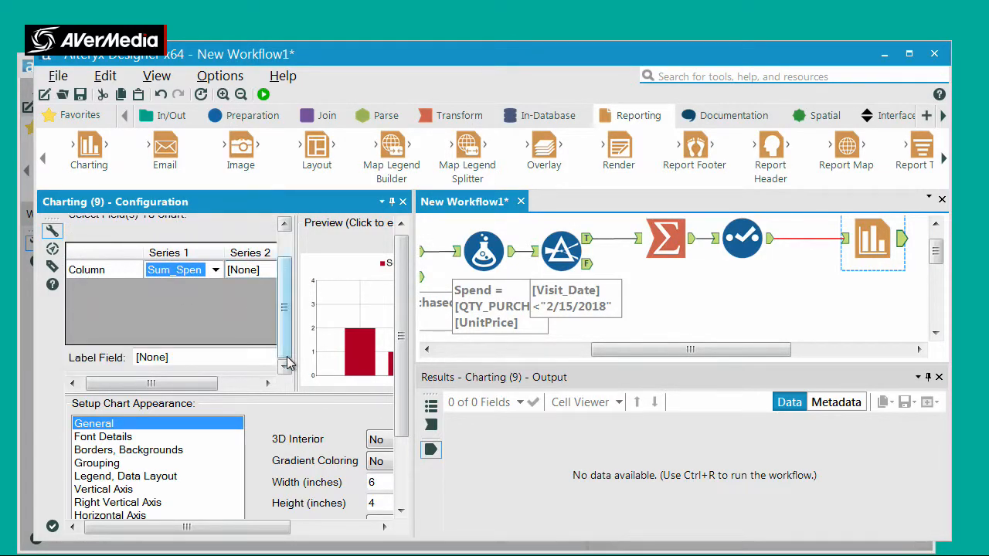
pyautogui.click(267, 357)
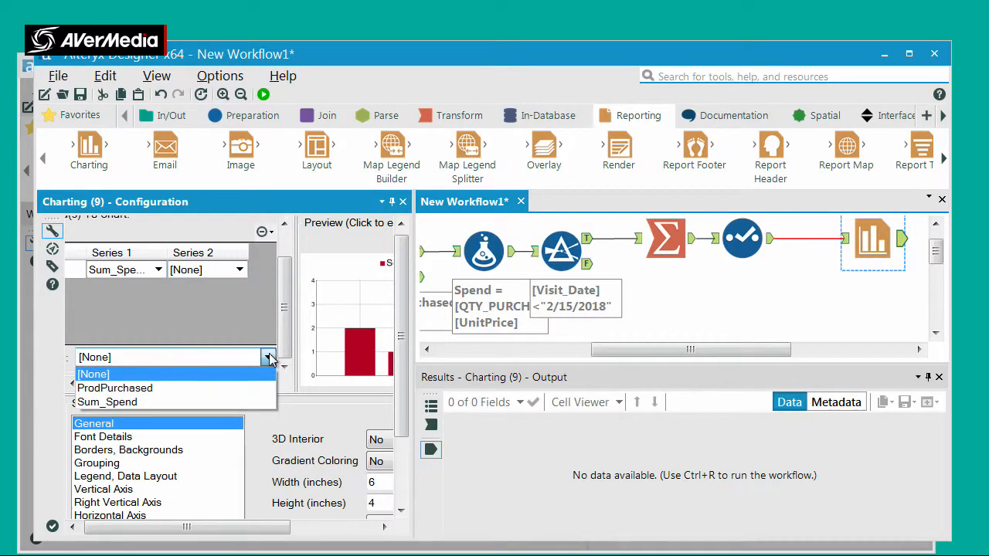
pyautogui.click(220, 387)
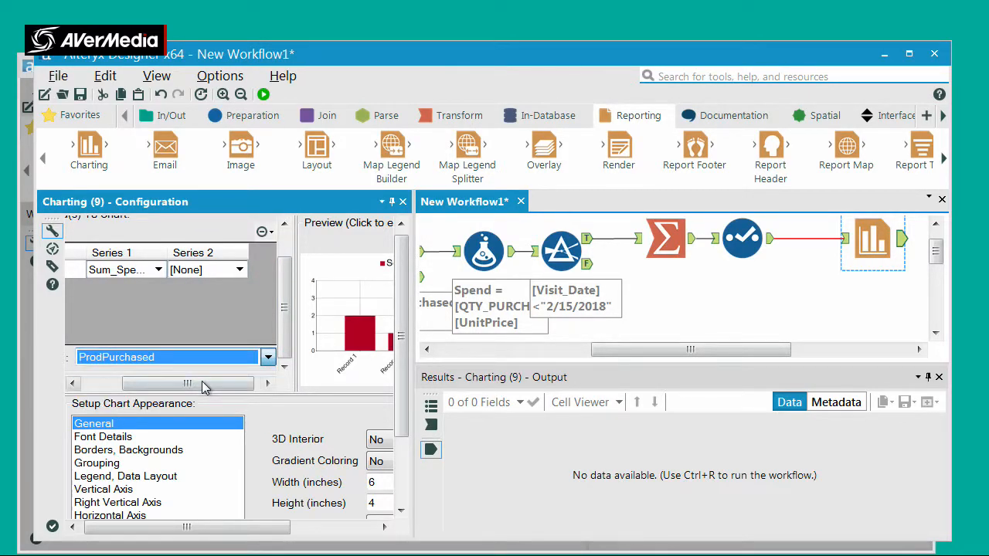
# Run the workflow with the new Charting tool and widen its configuration area to show more of the chart preview
pyautogui.click(263, 94)
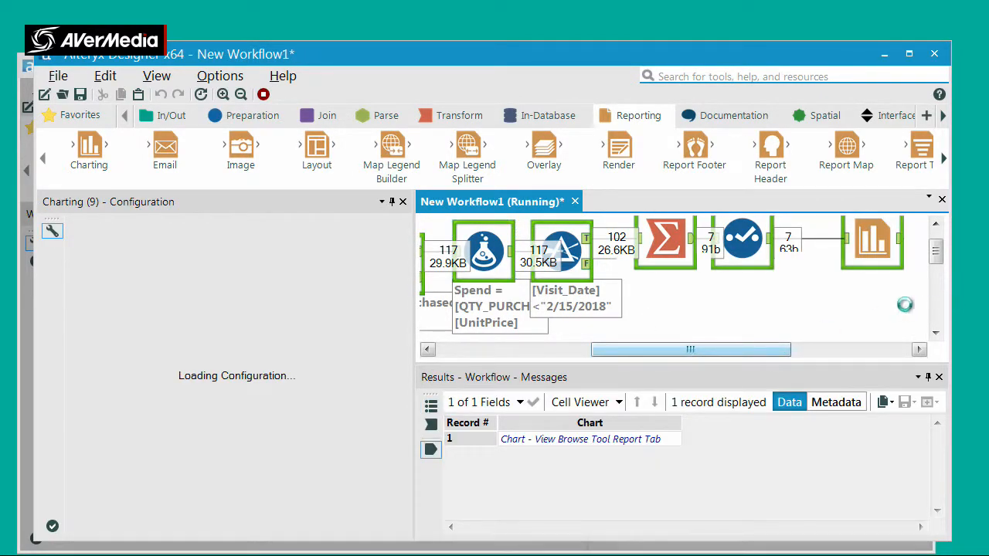
pyautogui.click(631, 337)
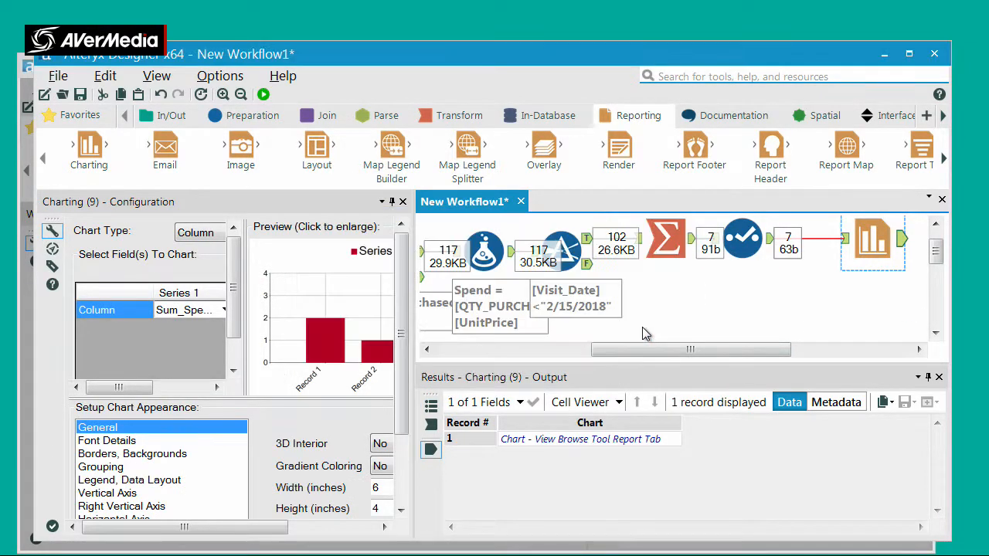
pyautogui.moveTo(773, 349); pyautogui.dragTo(826, 351)
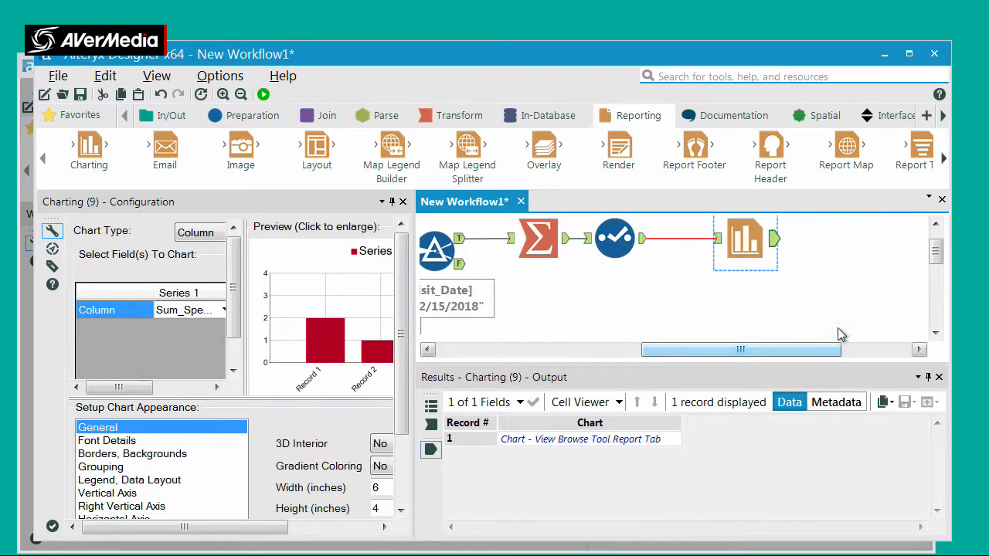
pyautogui.click(937, 225)
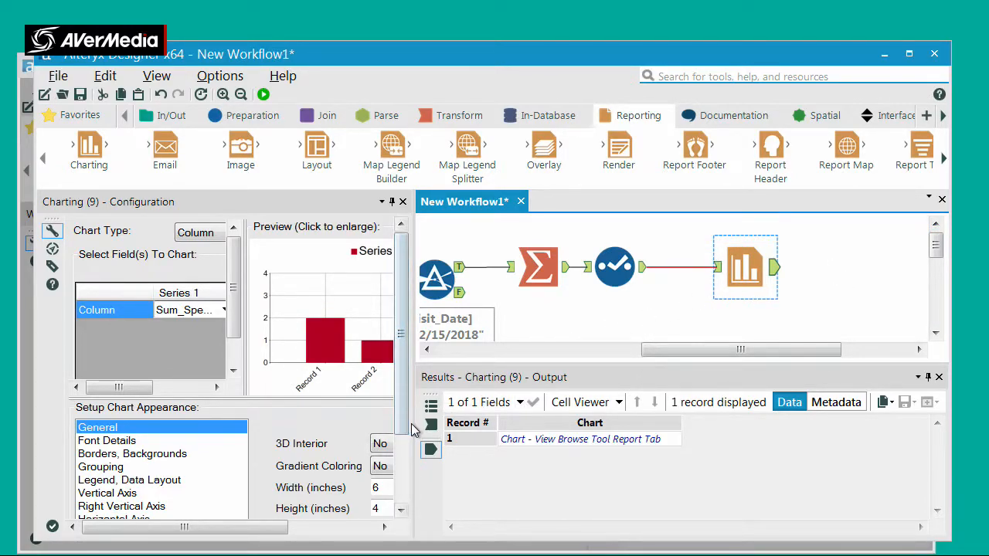
pyautogui.moveTo(414, 423); pyautogui.dragTo(456, 430)
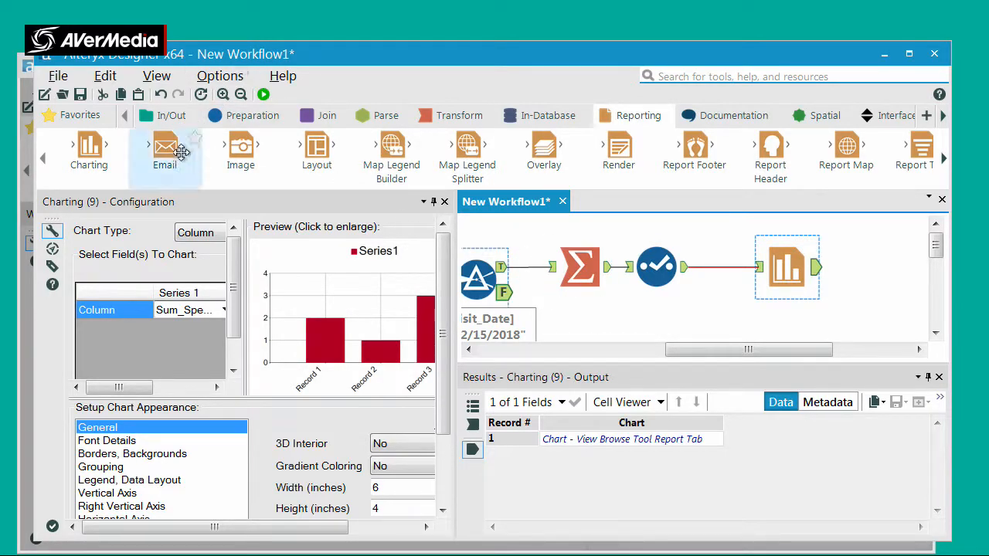
# Move the Charting tool closer to the Select tool and connect a Browse tool to its output
pyautogui.click(165, 116)
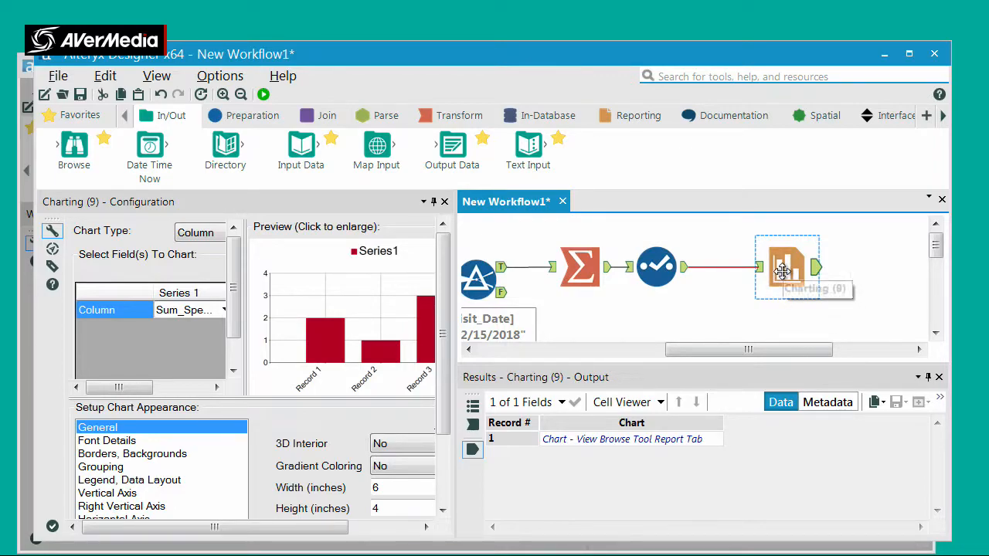
pyautogui.moveTo(783, 271); pyautogui.dragTo(762, 271)
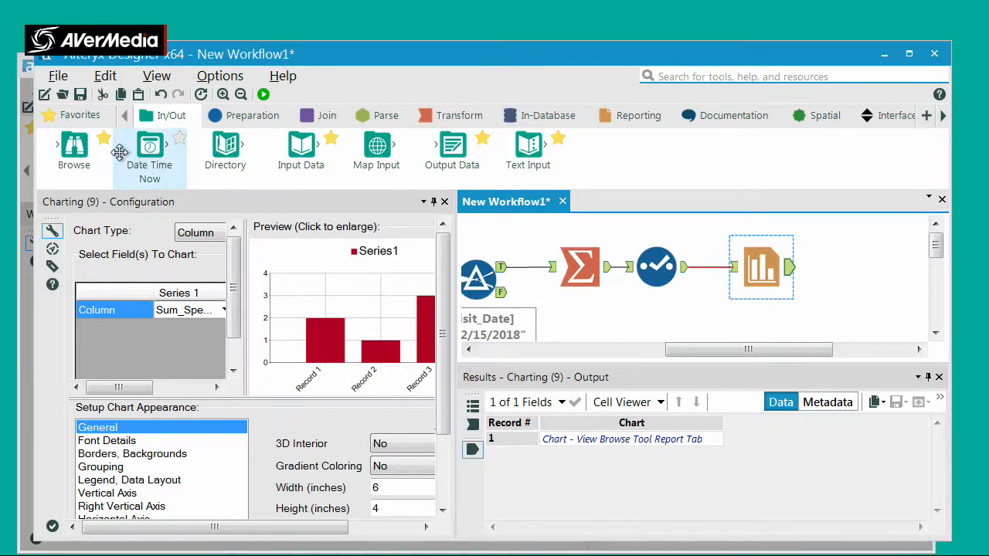
pyautogui.moveTo(80, 149); pyautogui.dragTo(865, 267)
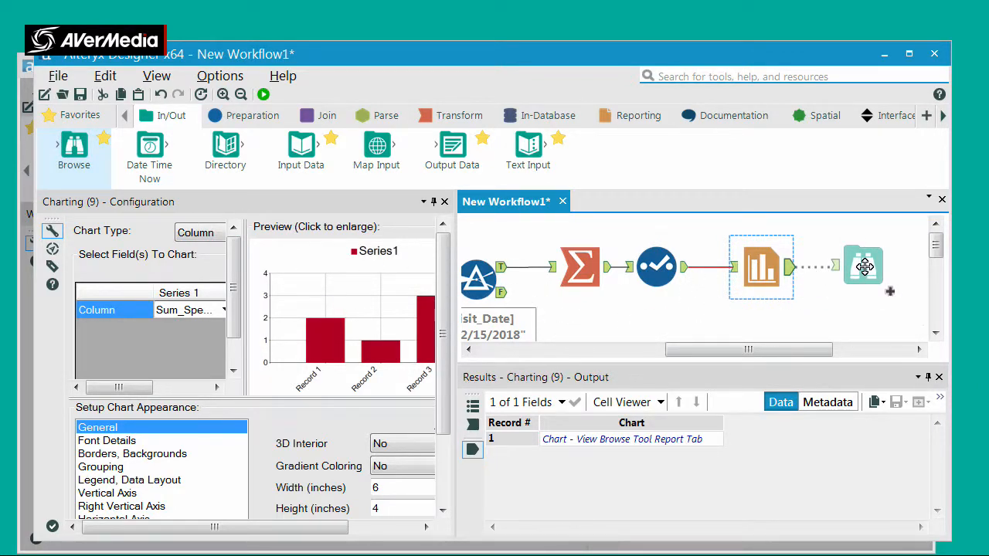
pyautogui.moveTo(865, 266); pyautogui.dragTo(864, 266)
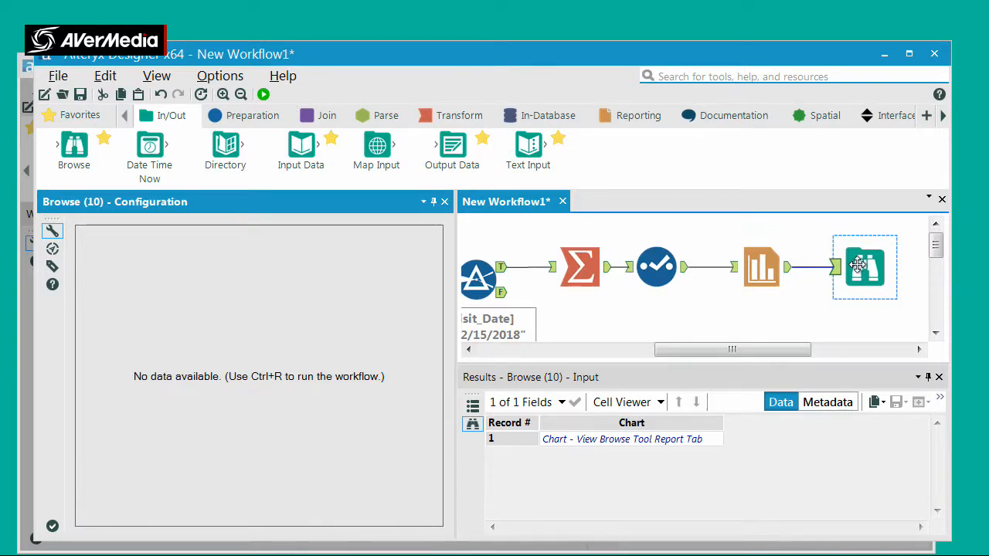
pyautogui.keyDown('ctrl'); pyautogui.click(580, 266); pyautogui.keyUp('ctrl')
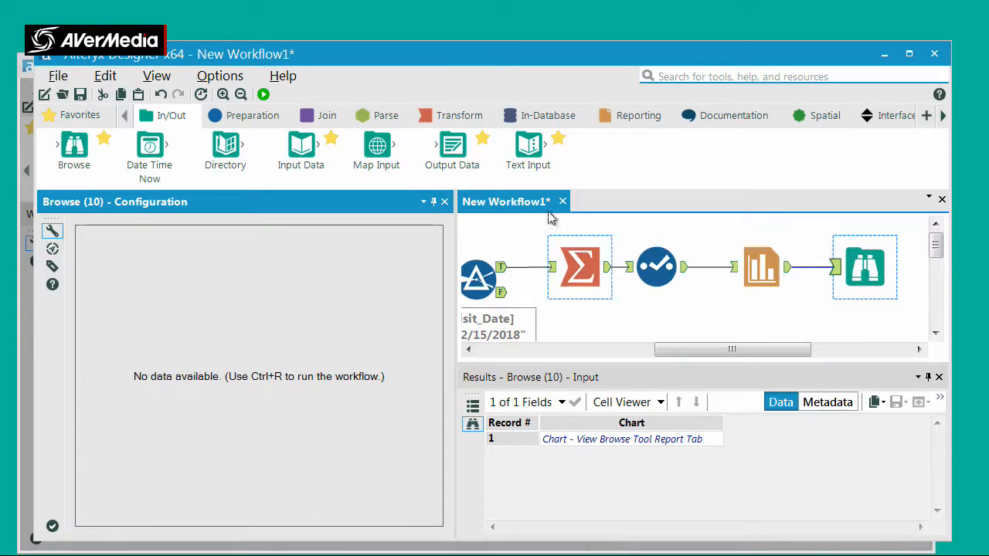
# Run the workflow and examine the Sum_Spend column chart in the Browse tool's enlarged report view
pyautogui.click(264, 95)
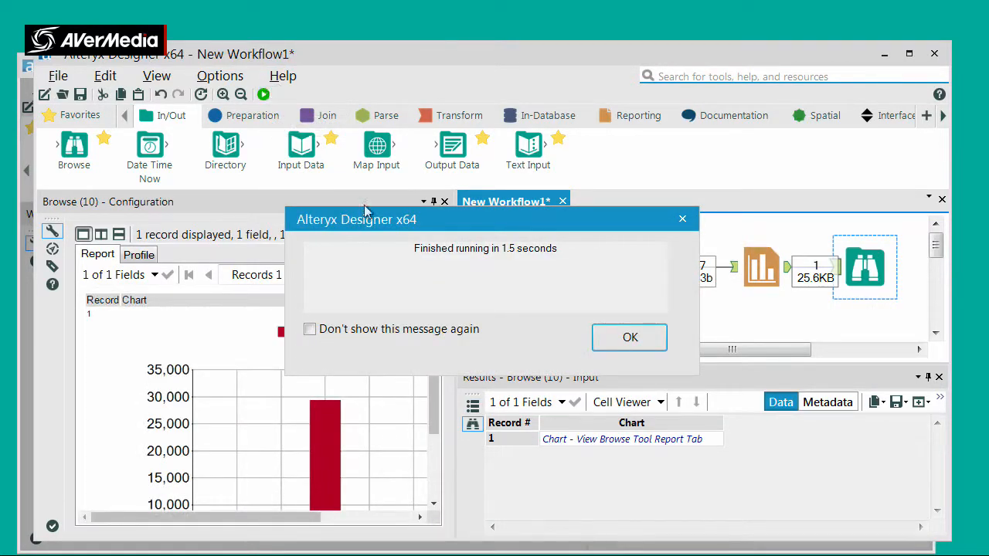
pyautogui.click(629, 337)
pyautogui.moveTo(433, 400); pyautogui.dragTo(435, 430)
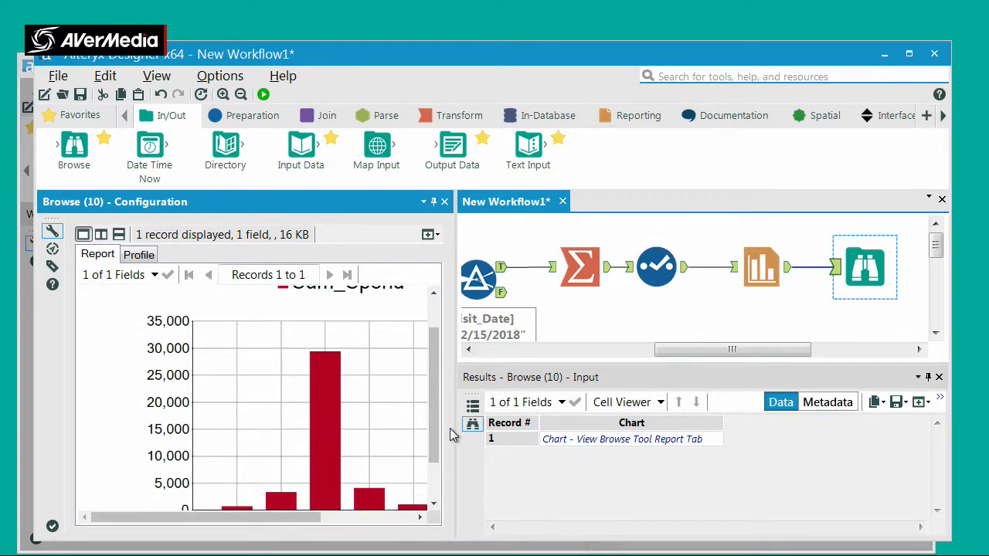
pyautogui.moveTo(577, 449); pyautogui.dragTo(700, 459)
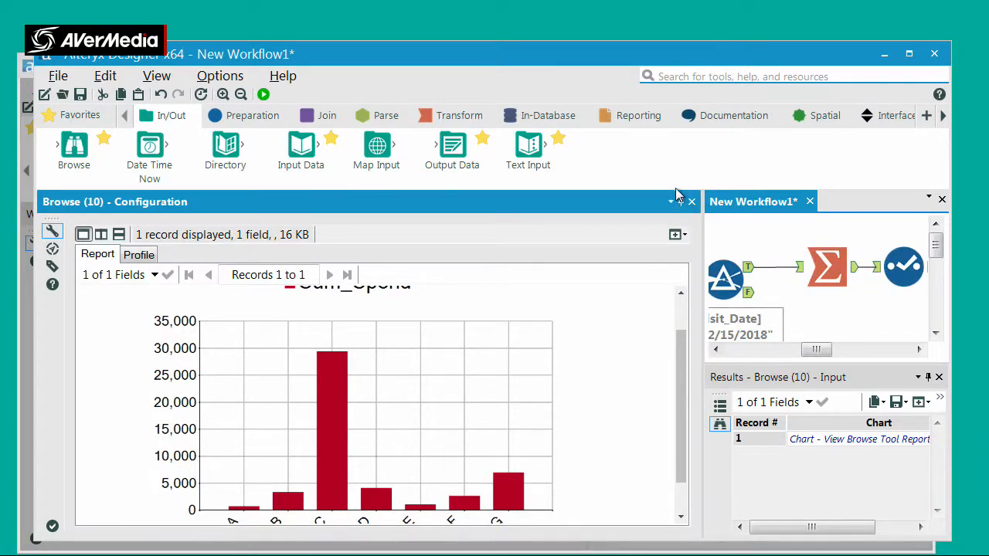
pyautogui.click(681, 293)
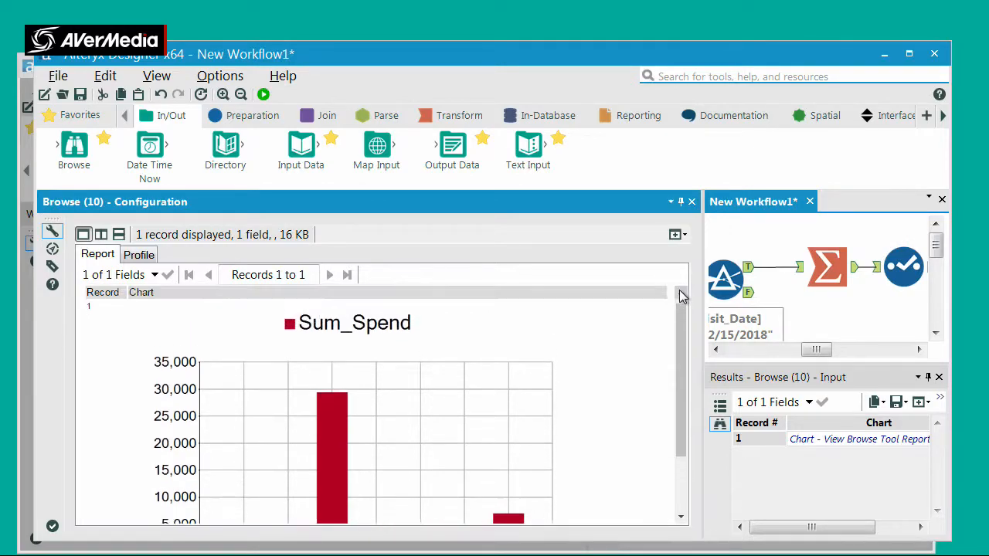
pyautogui.click(681, 293)
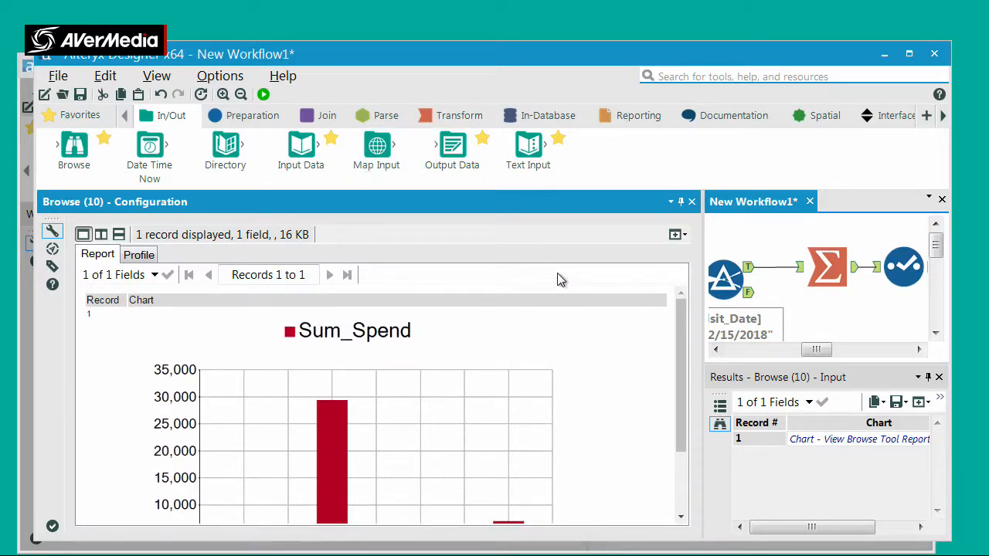
pyautogui.click(684, 494)
pyautogui.moveTo(684, 493); pyautogui.dragTo(683, 472)
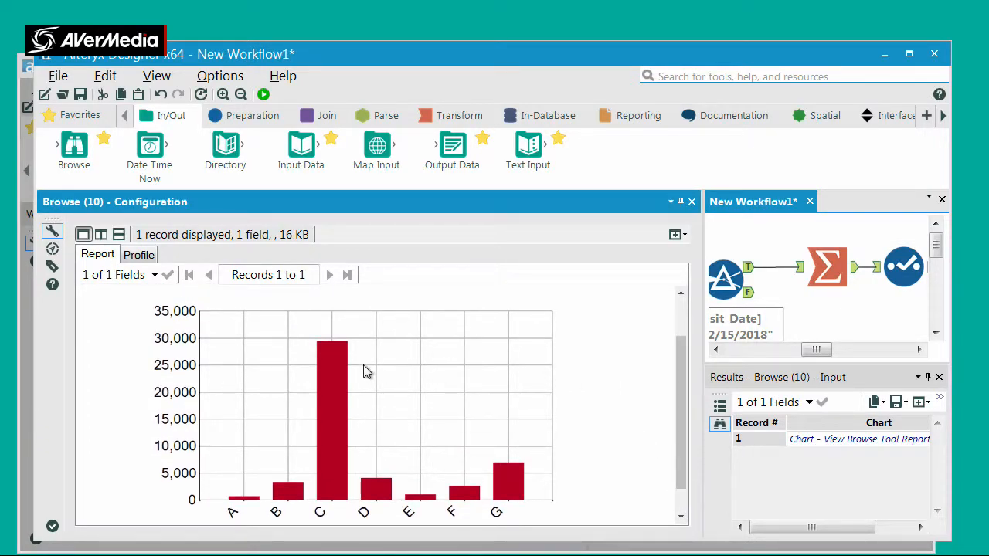
# Open all records of the Browse report in a new window and maximize it to view the whole chart
pyautogui.click(676, 236)
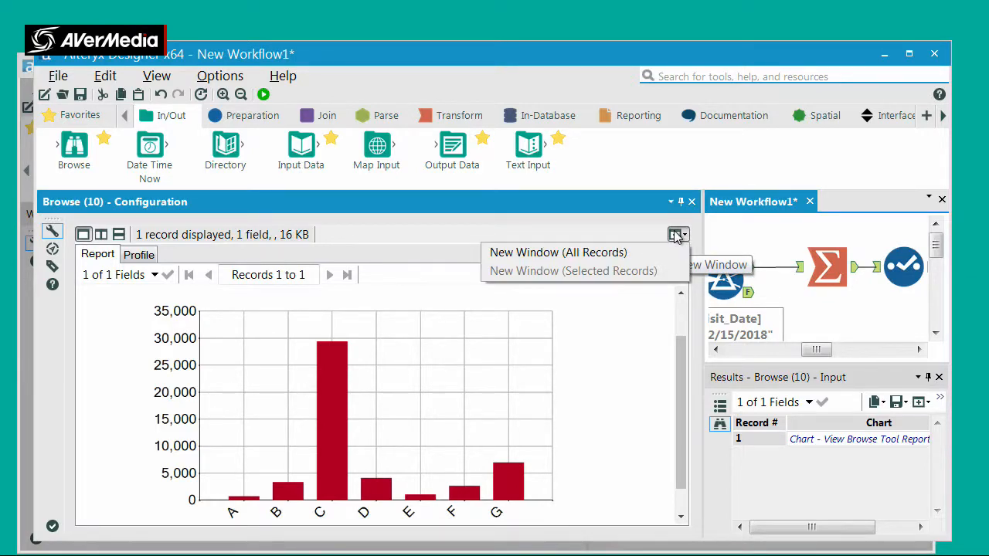
pyautogui.click(591, 252)
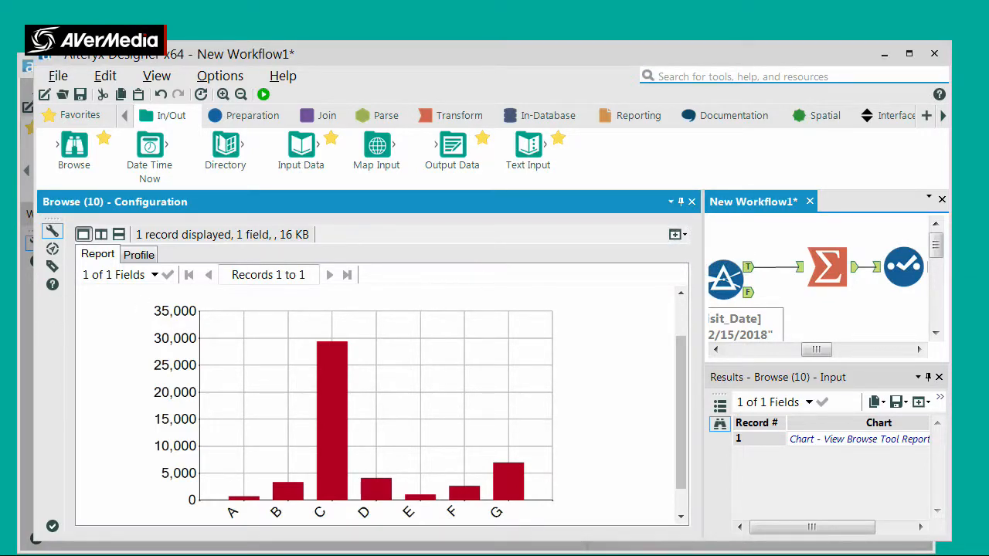
pyautogui.moveTo(0, 112); pyautogui.dragTo(599, 100)
pyautogui.click(820, 99)
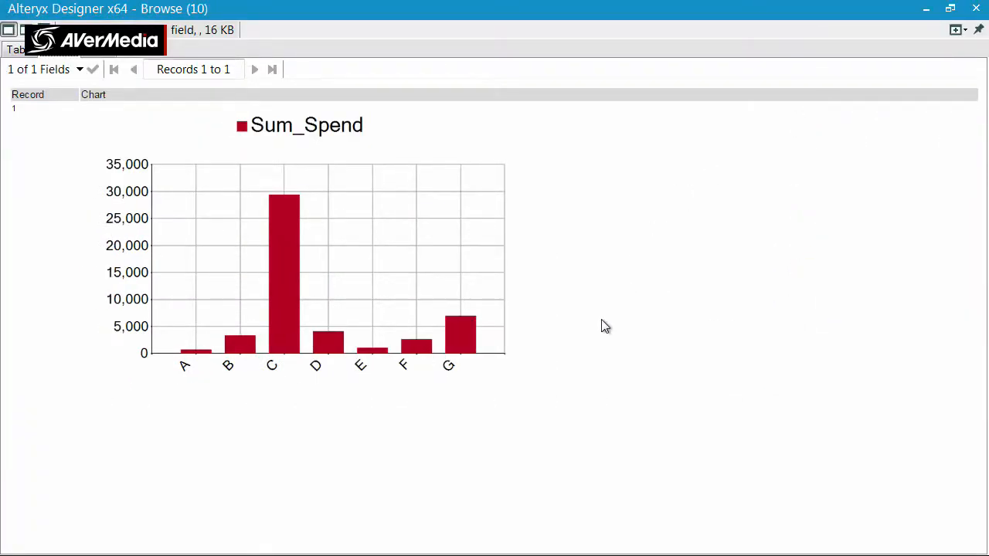